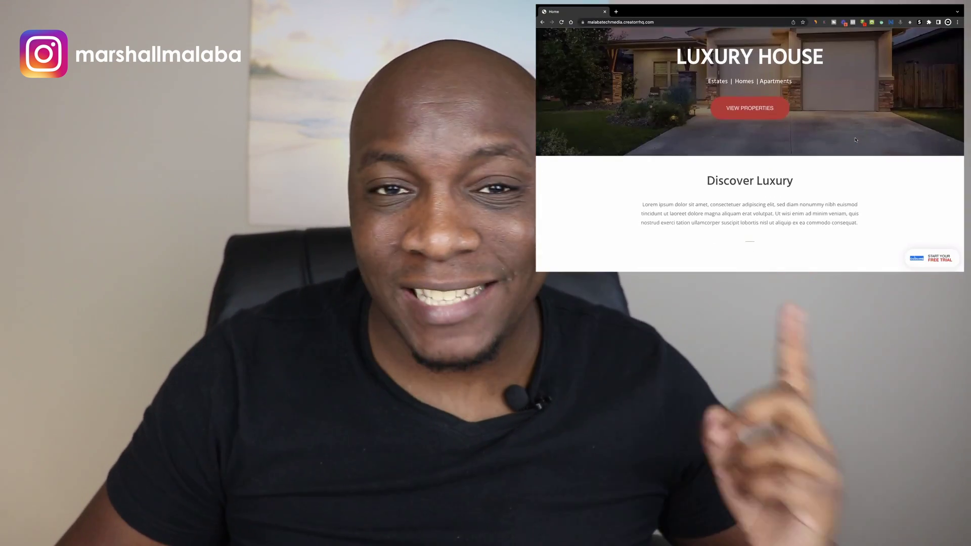
Step: Register a new CreatorrHQ account with a name, email and password via the description link
scroll(856, 140, "down", 5)
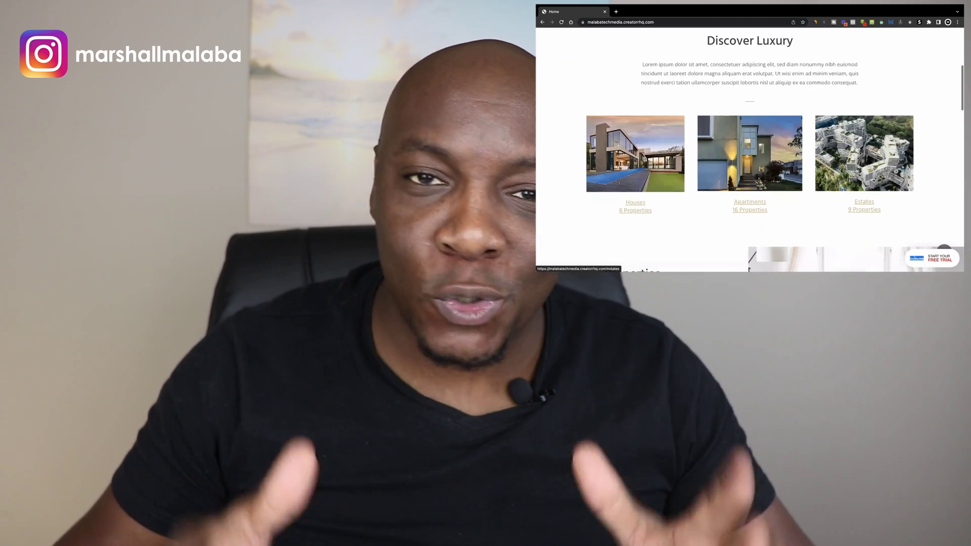
scroll(856, 140, "down", 5)
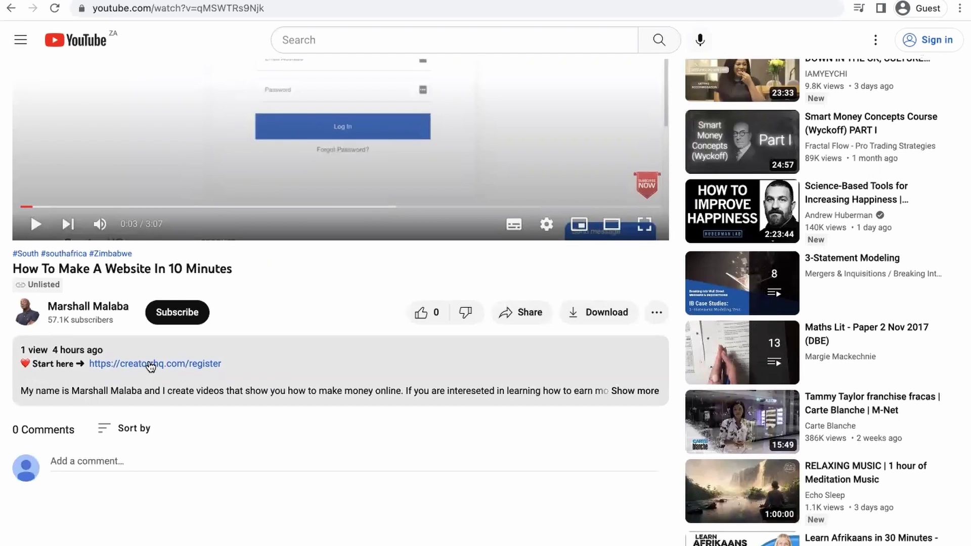
left_click(150, 364)
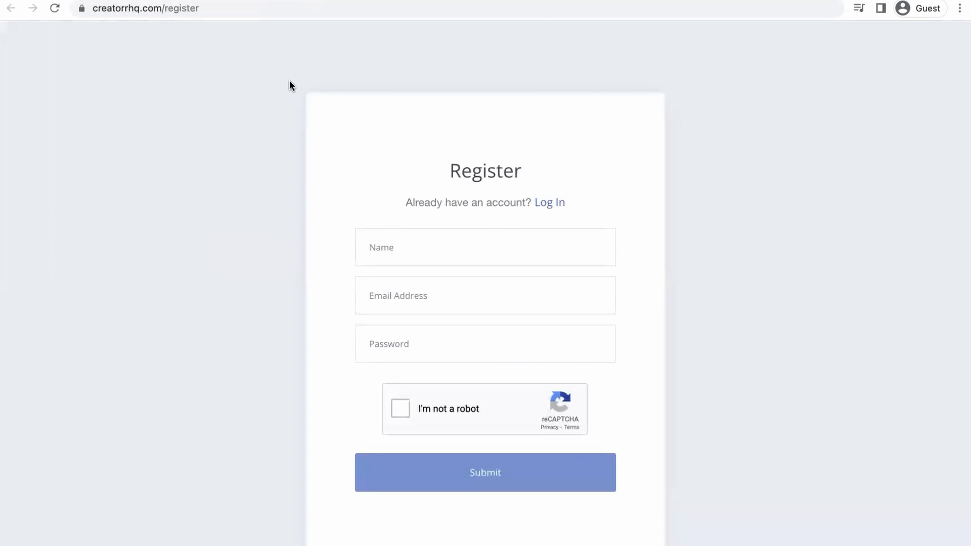
left_click(477, 307)
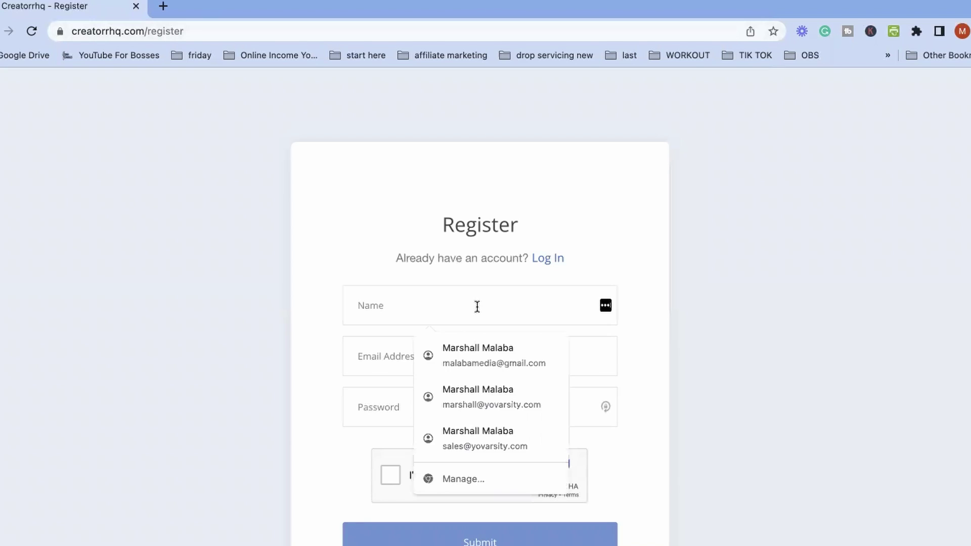
key("Escape")
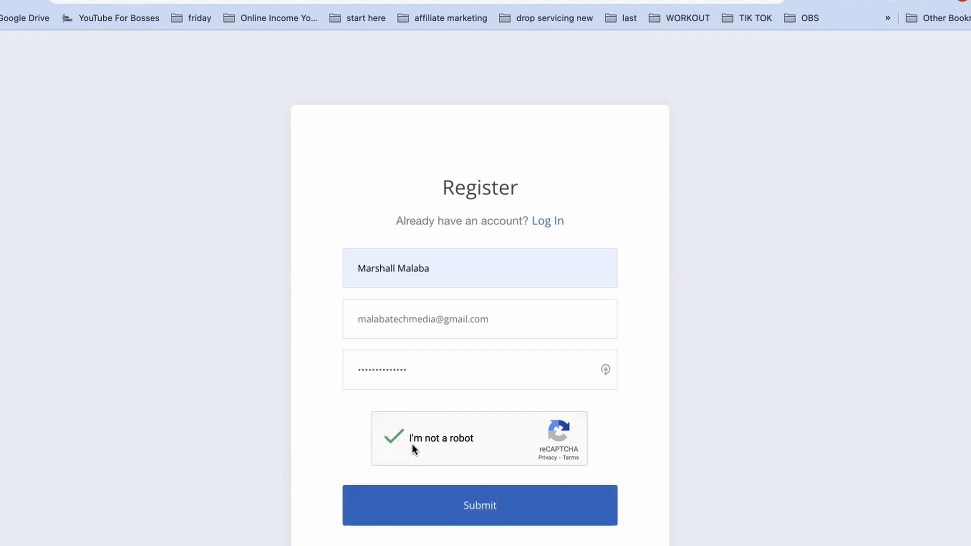
left_click(475, 503)
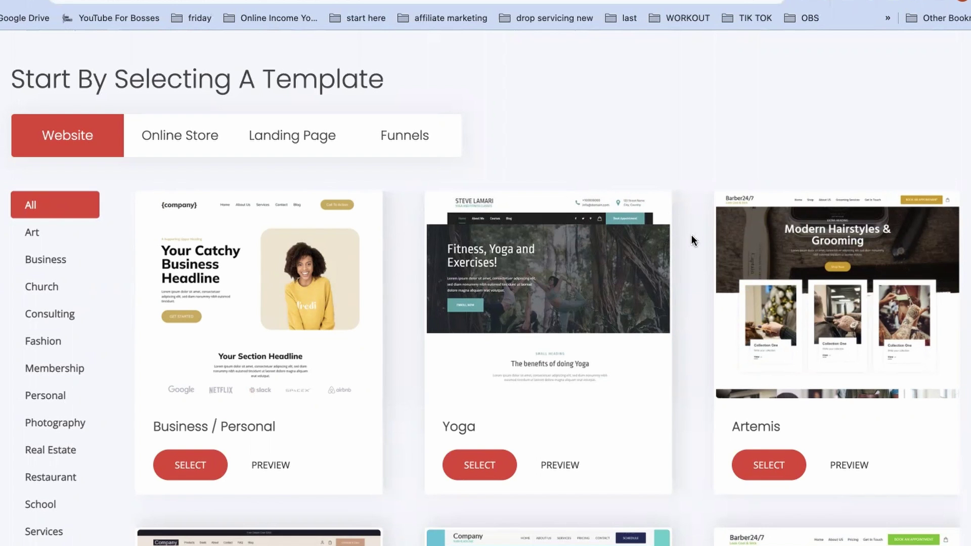
scroll(692, 235, "down", 3)
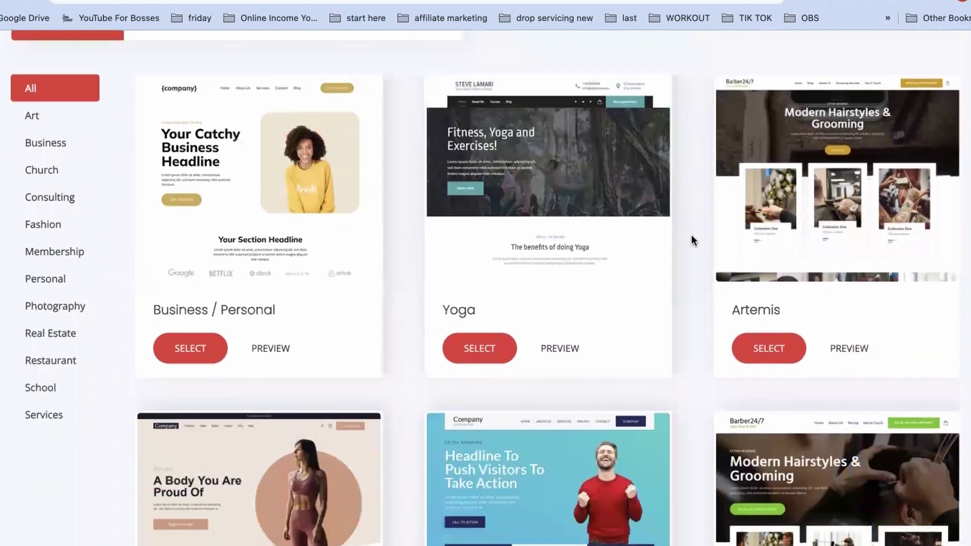
scroll(691, 234, "up", 3)
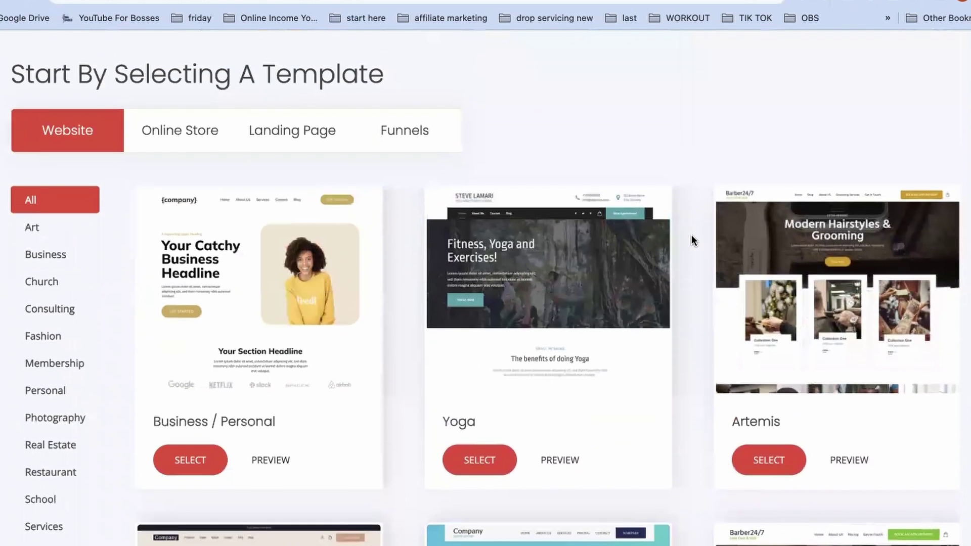
scroll(691, 234, "up", 1)
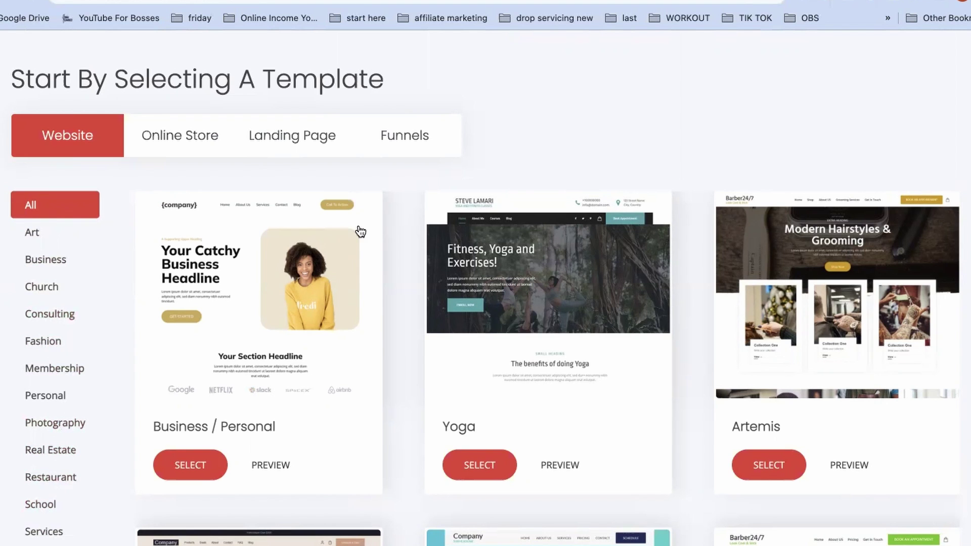
scroll(616, 148, "down", 4)
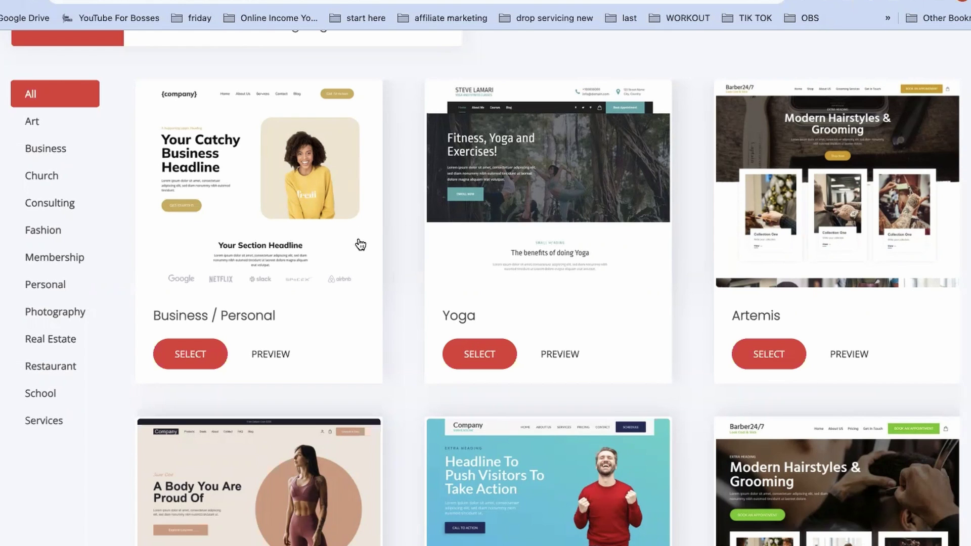
left_click(270, 354)
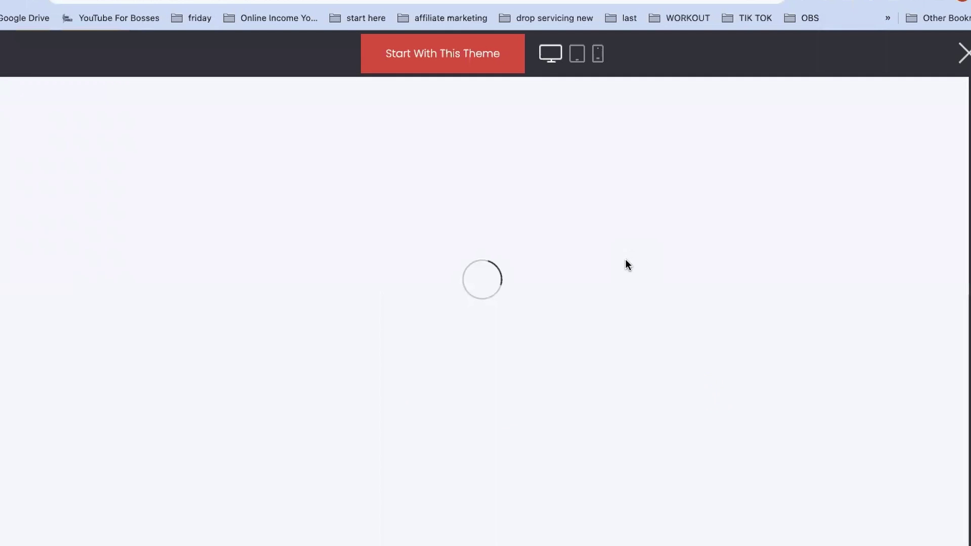
scroll(625, 261, "down", 10)
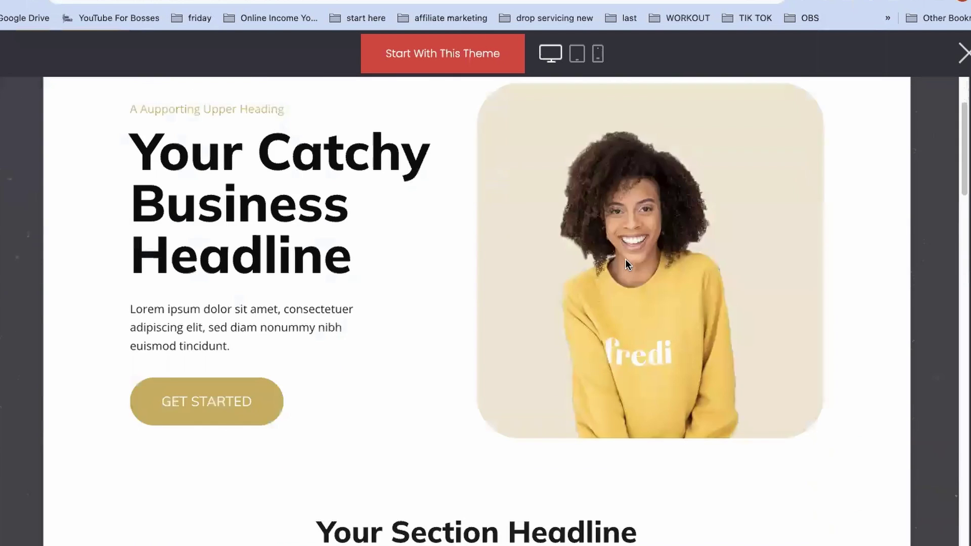
scroll(626, 259, "down", 2)
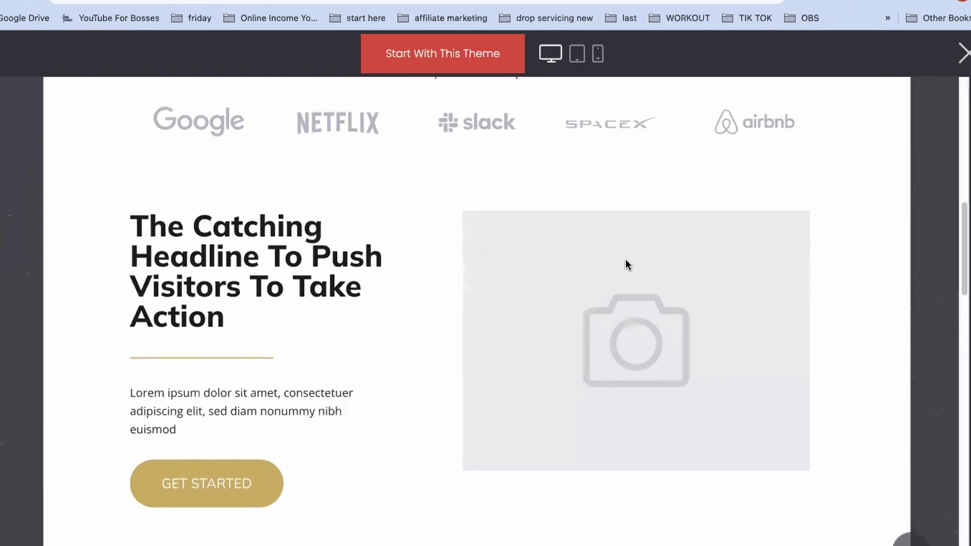
scroll(625, 259, "up", 12)
left_click(578, 54)
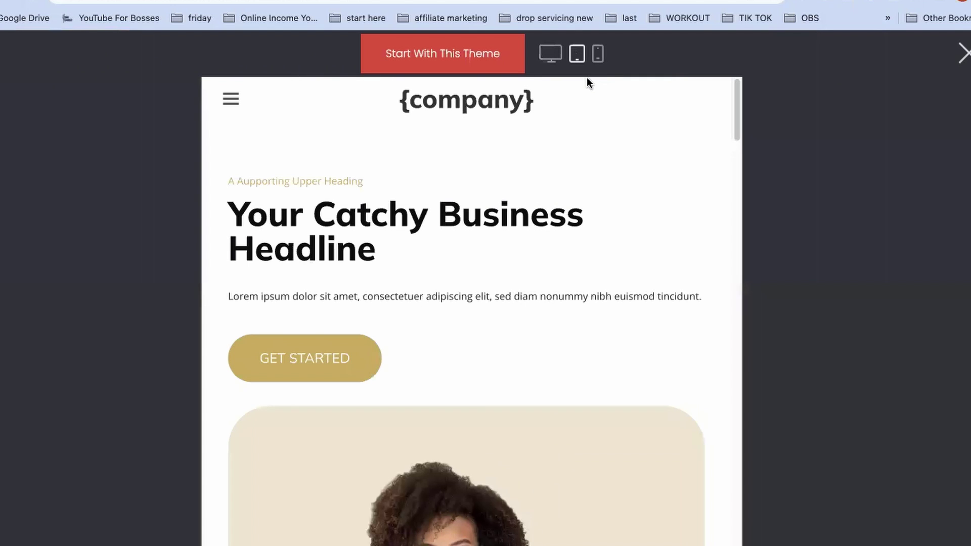
left_click(598, 54)
scroll(528, 304, "down", 2)
scroll(528, 304, "down", 3)
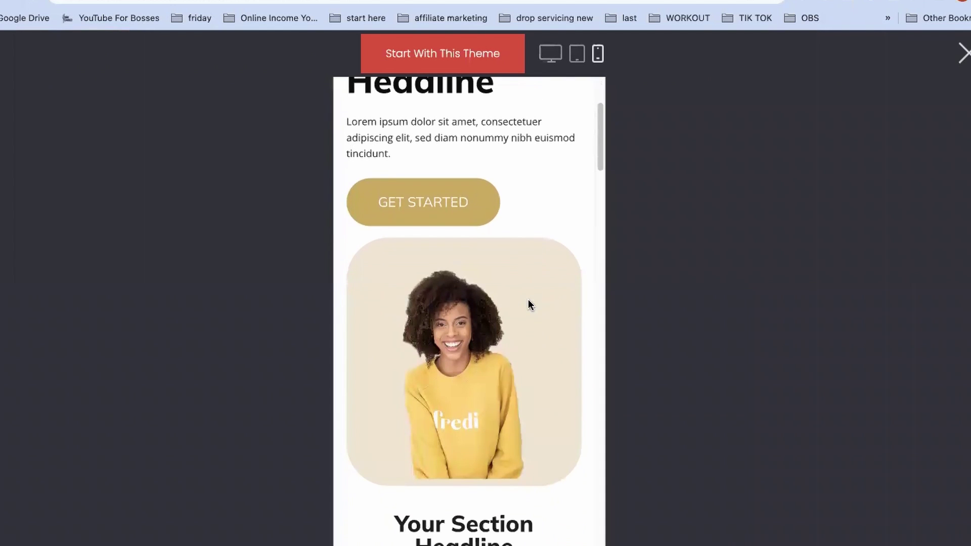
left_click(964, 54)
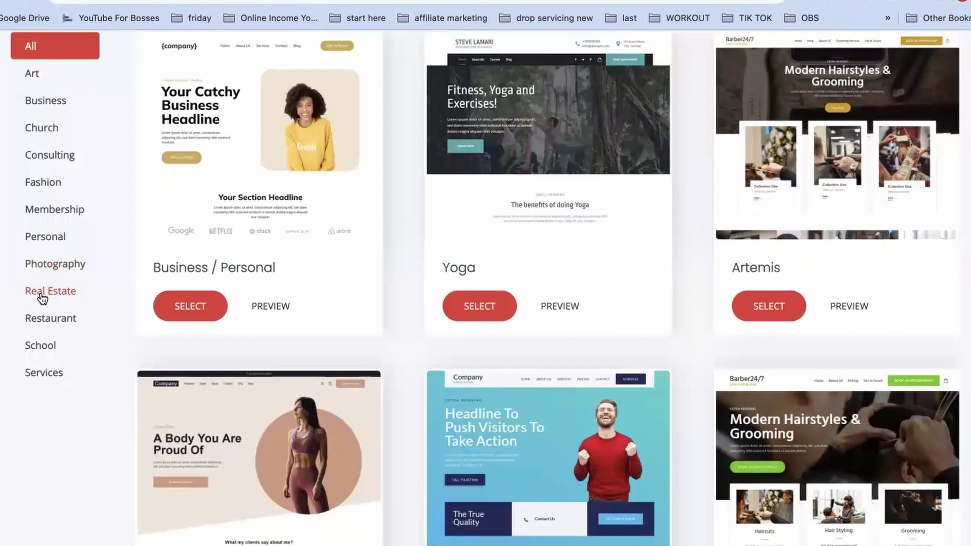
Step: Filter templates to Real Estate and select the Housez template
left_click(42, 296)
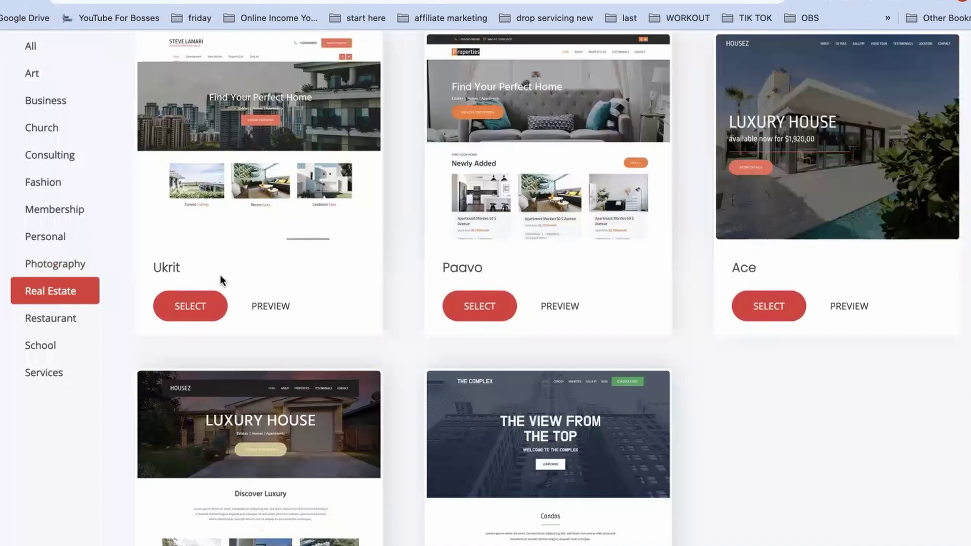
scroll(318, 402, "down", 2)
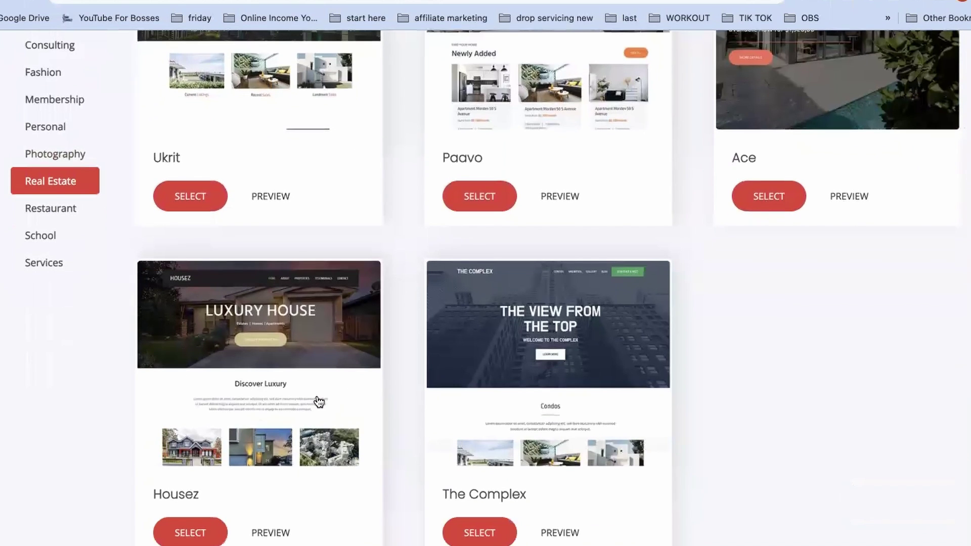
left_click(186, 534)
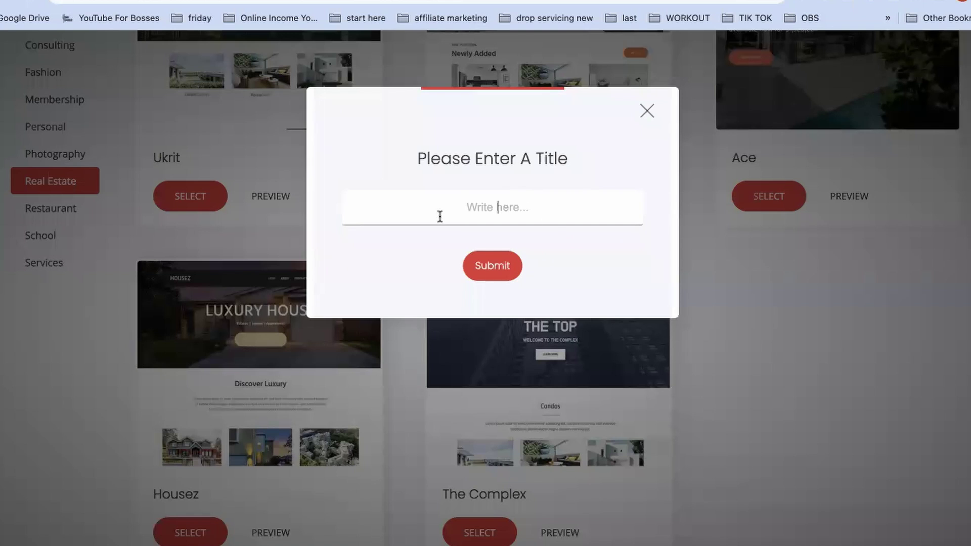
Step: Enter 'Malaba Realestate' as the site title and remove the lowercase e
type("Malaba Realestate")
left_click(521, 207)
key("BackSpace")
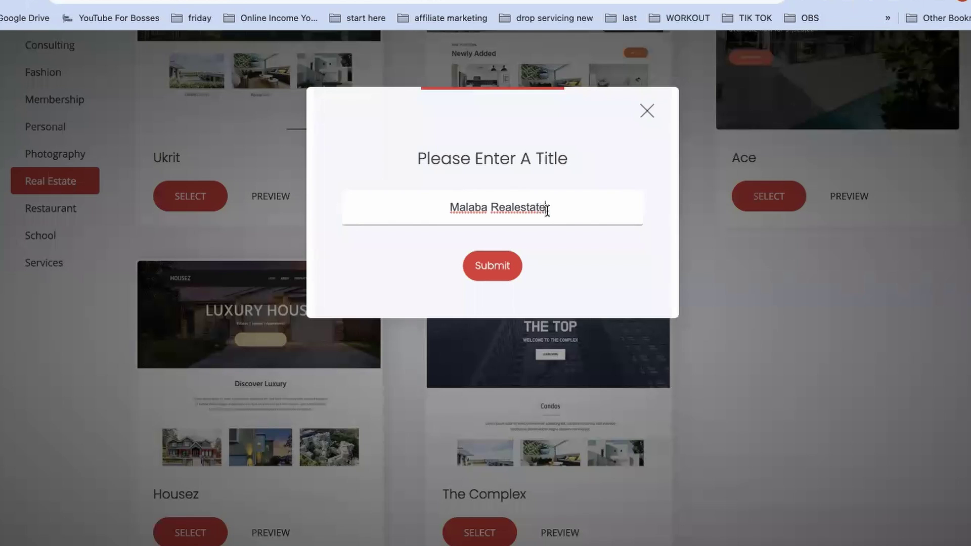
Step: Correct the title to 'Malaba RealEstate', create the site and dismiss the intro video
type("E")
left_click(487, 271)
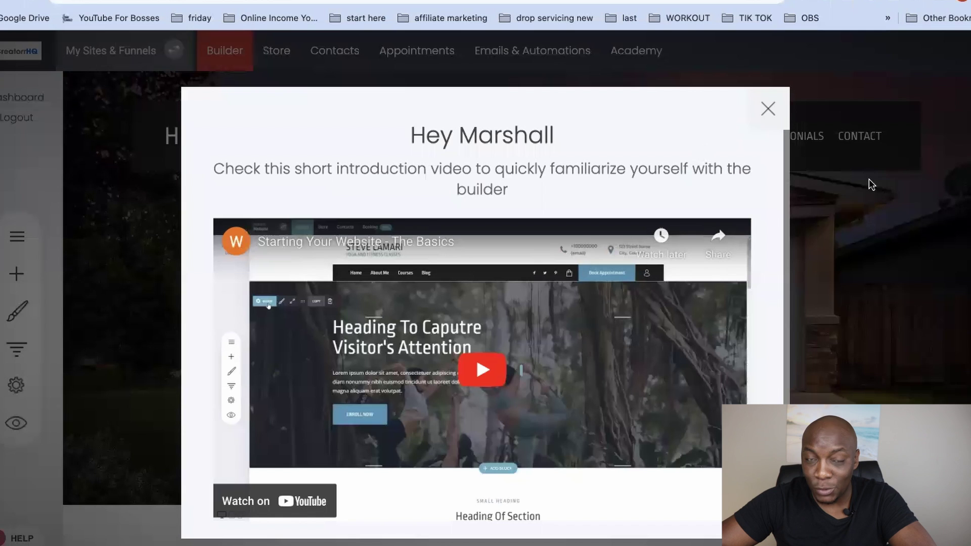
left_click(768, 109)
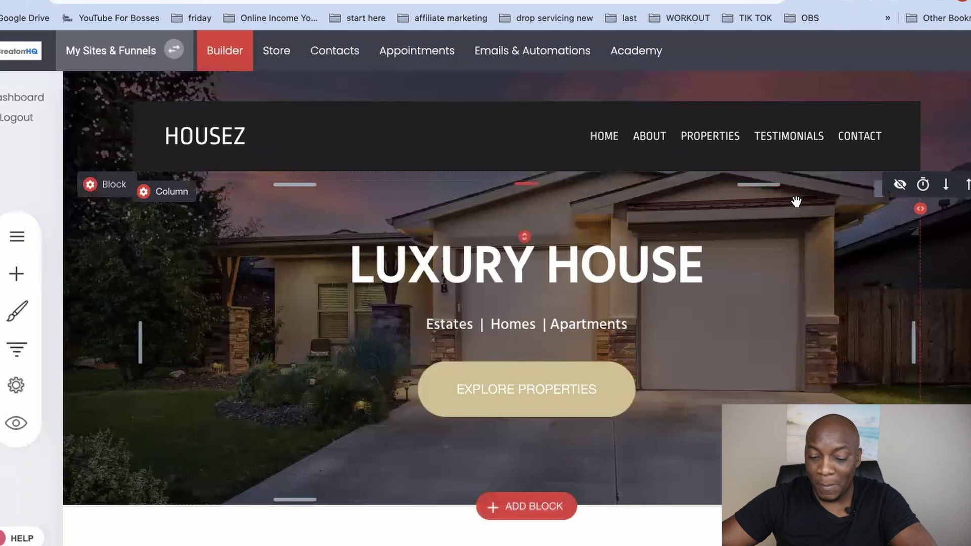
scroll(796, 201, "down", 12)
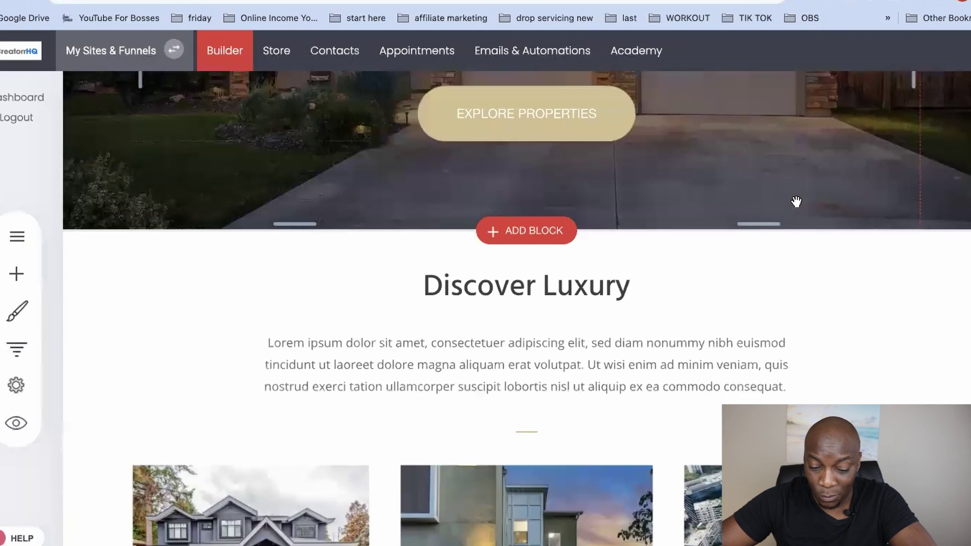
scroll(796, 201, "down", 14)
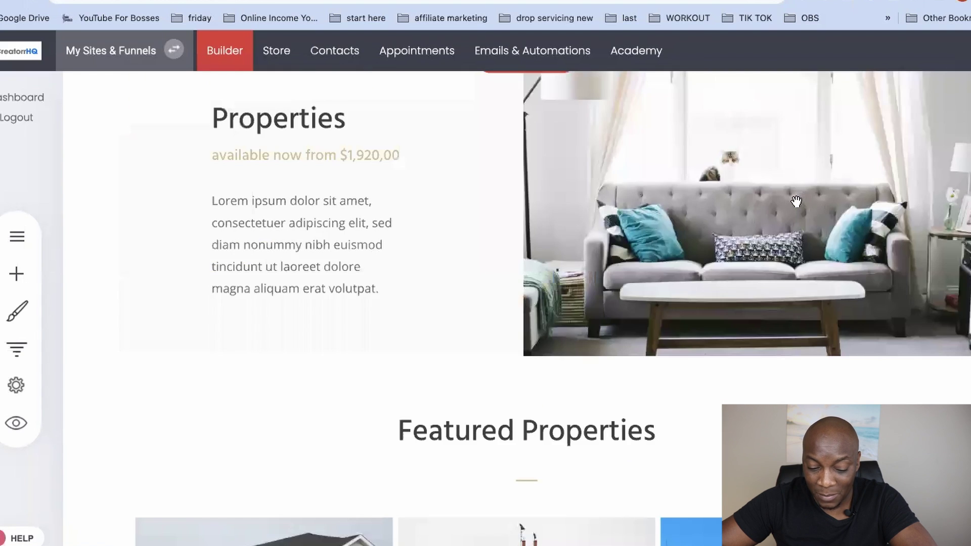
scroll(796, 199, "down", 7)
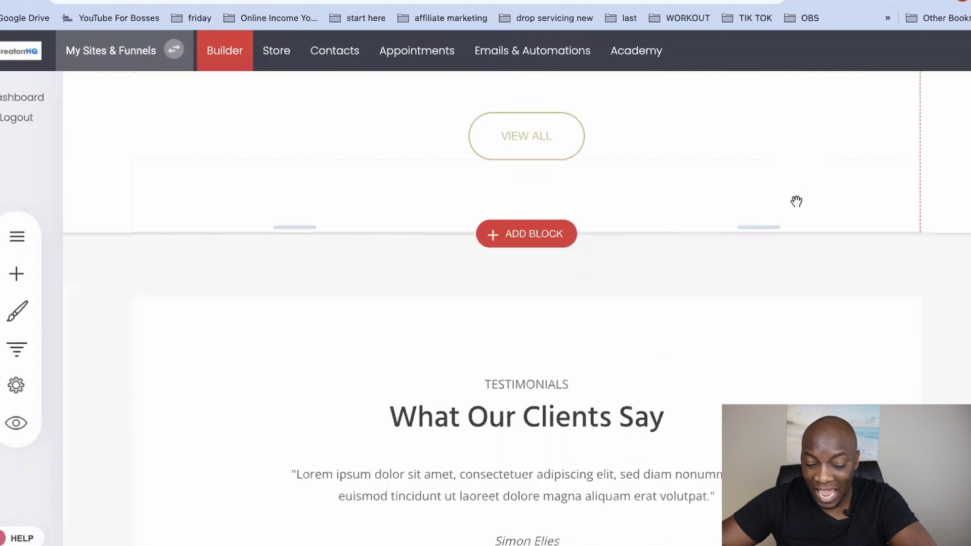
scroll(796, 198, "up", 10)
scroll(798, 203, "up", 20)
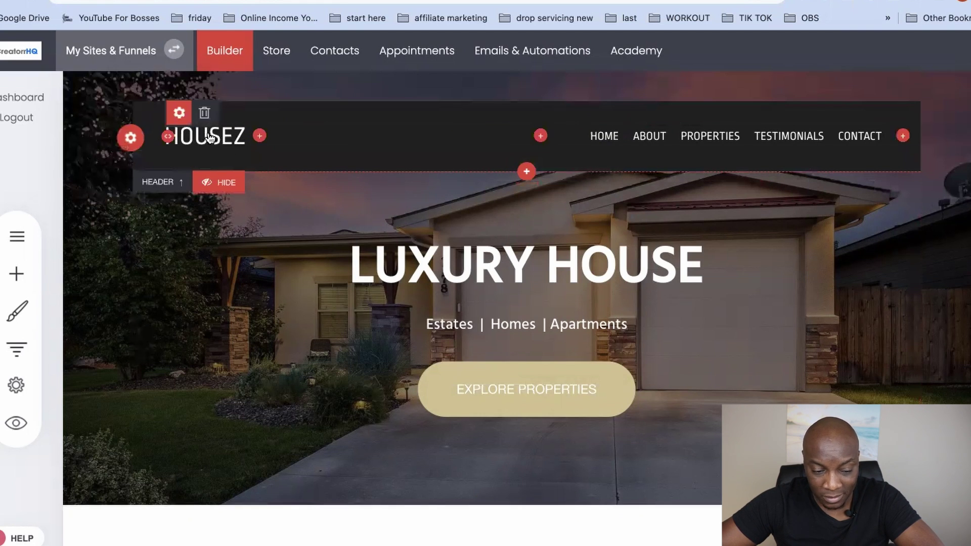
Step: Switch the header logo to a text logo and replace HOUSEZ with MALABAREALESTATE
left_click(178, 114)
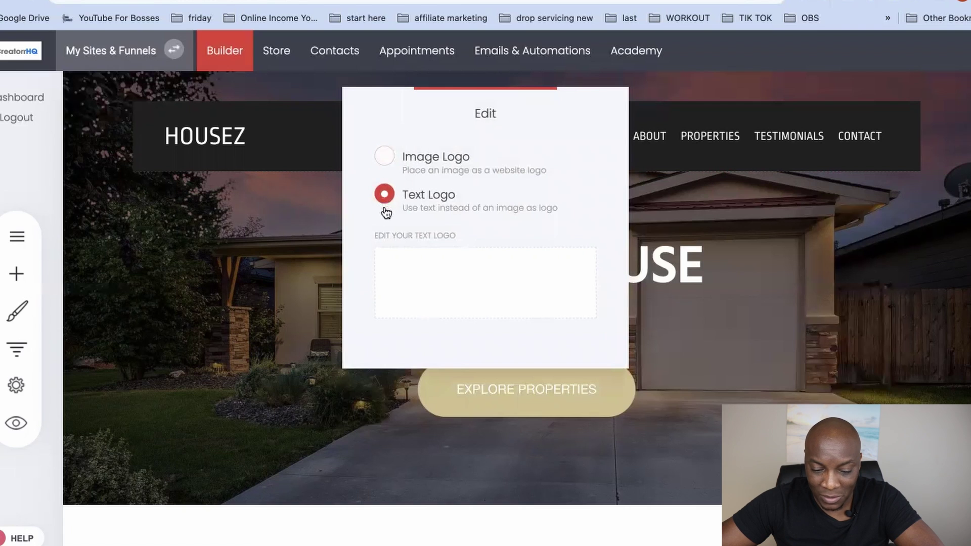
left_click(387, 158)
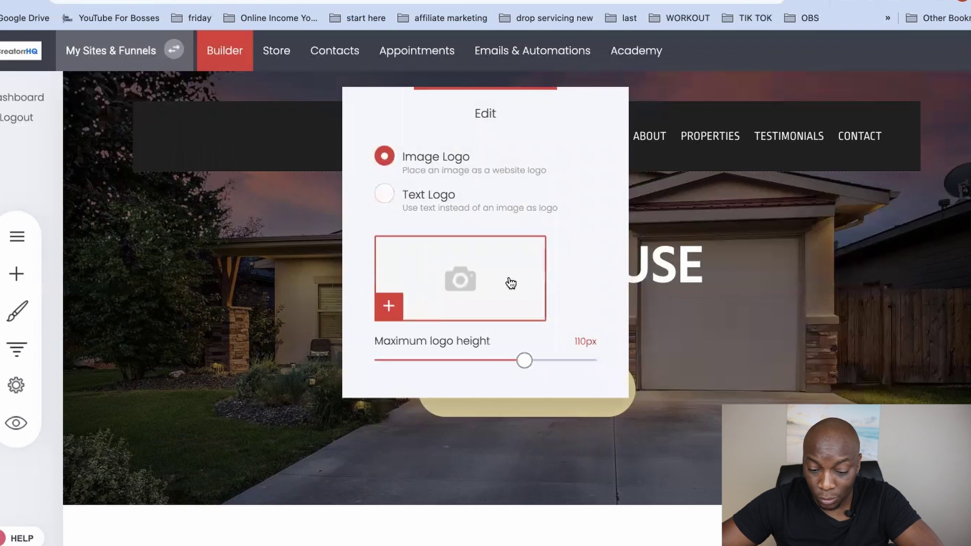
left_click(417, 204)
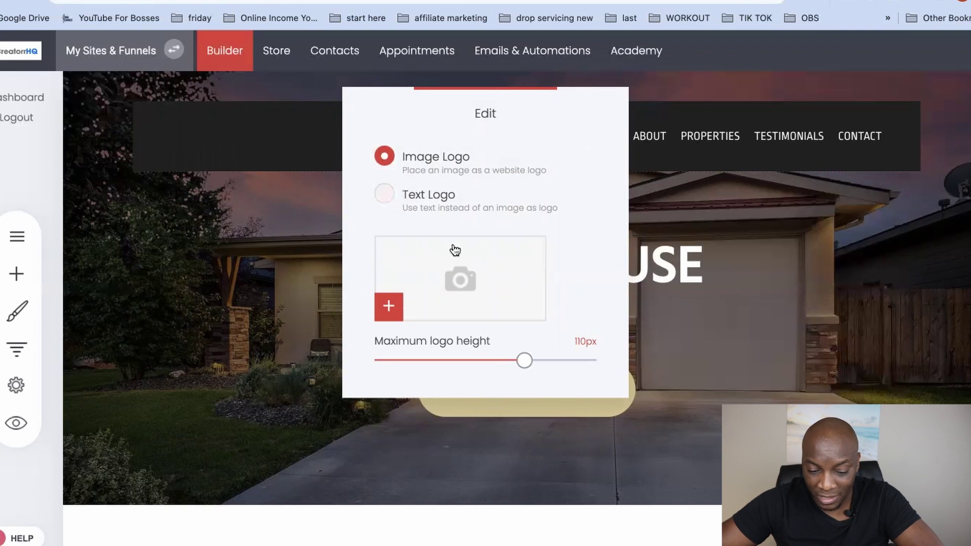
left_click(390, 196)
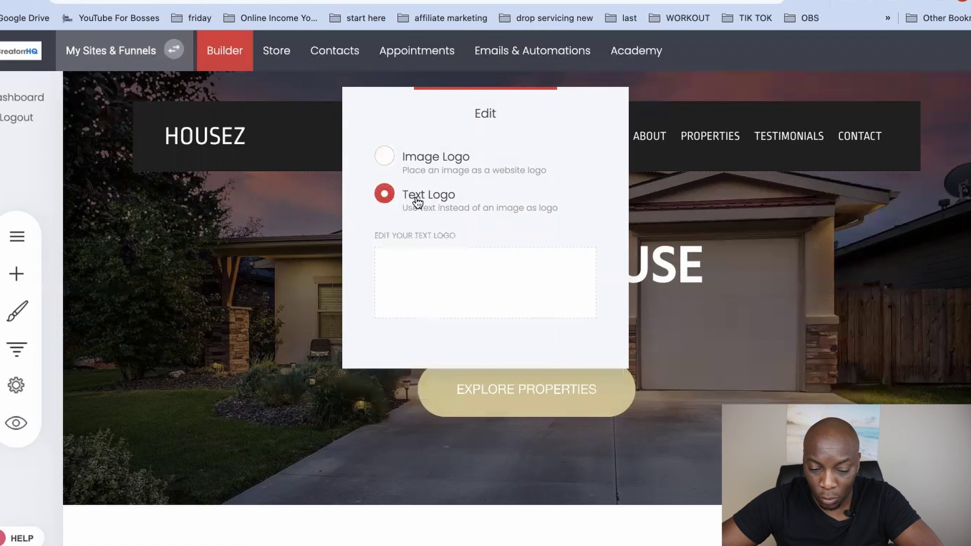
left_click(464, 275)
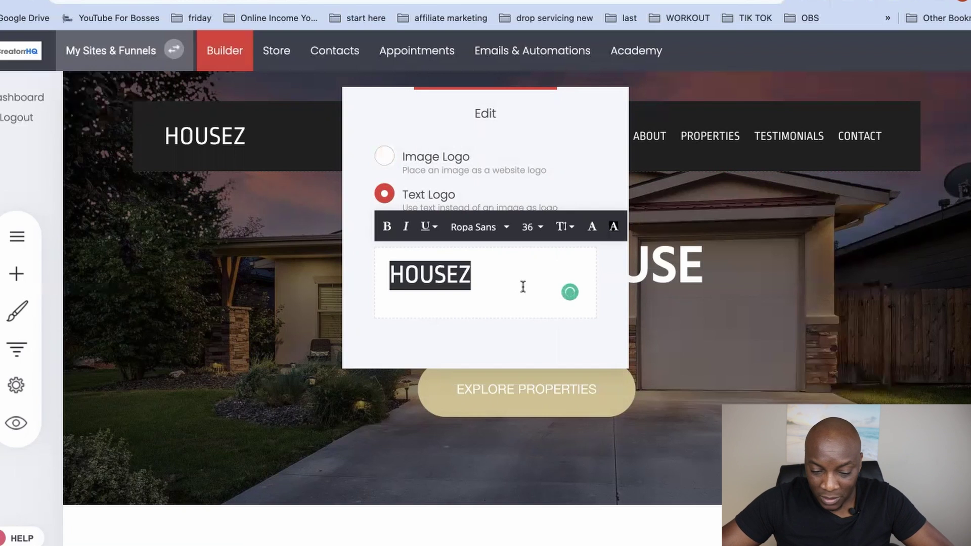
key("BackSpace")
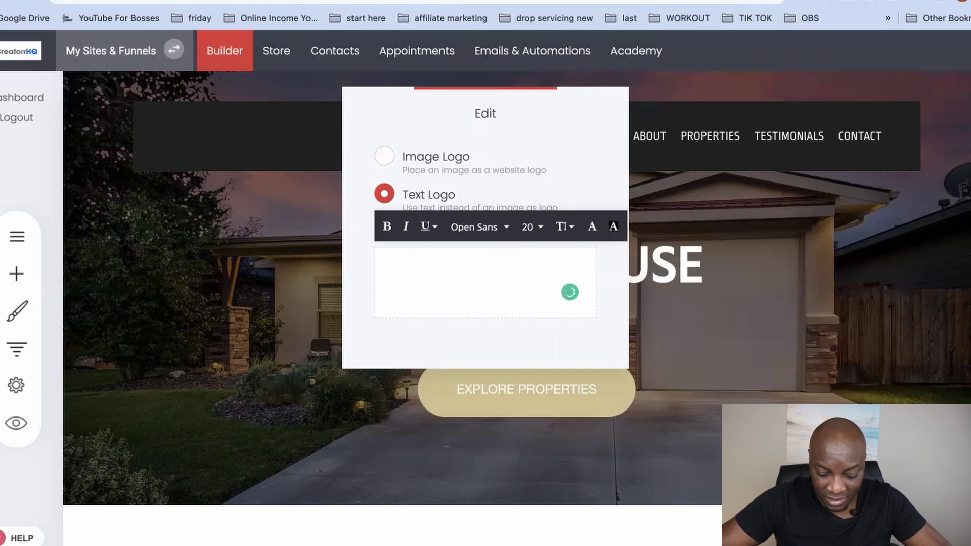
left_click_drag(391, 97, 438, 212)
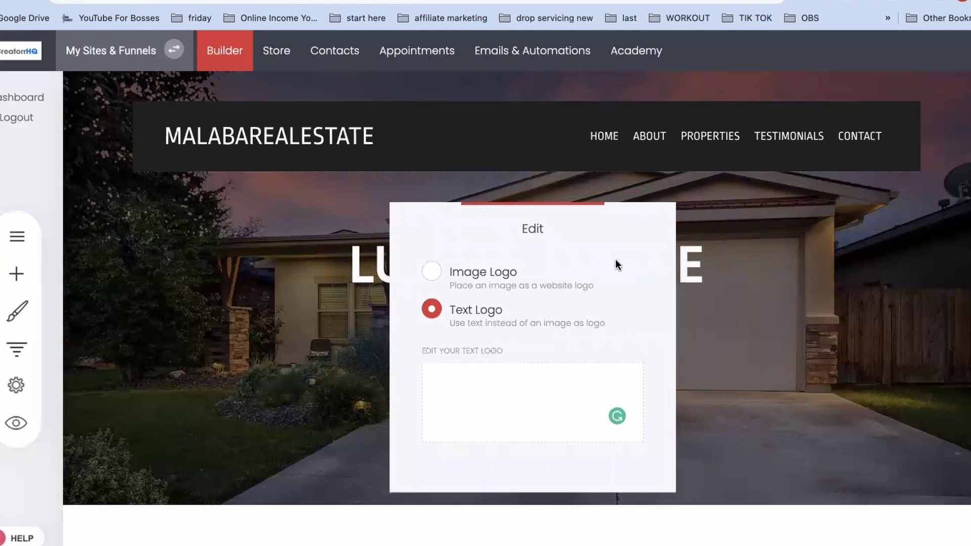
left_click(476, 395)
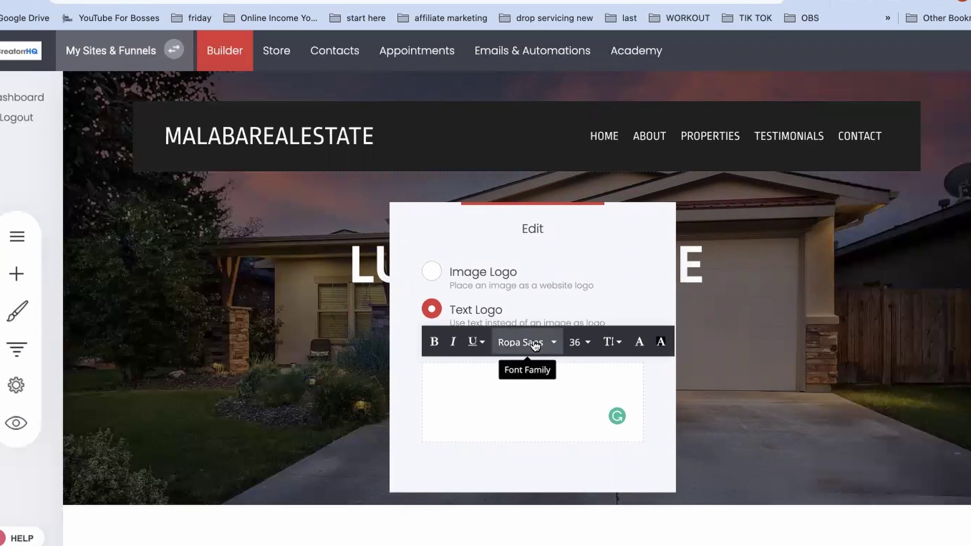
Step: Format the MALABAREALESTATE logo text as bold Helvetica at size 24
left_click(555, 345)
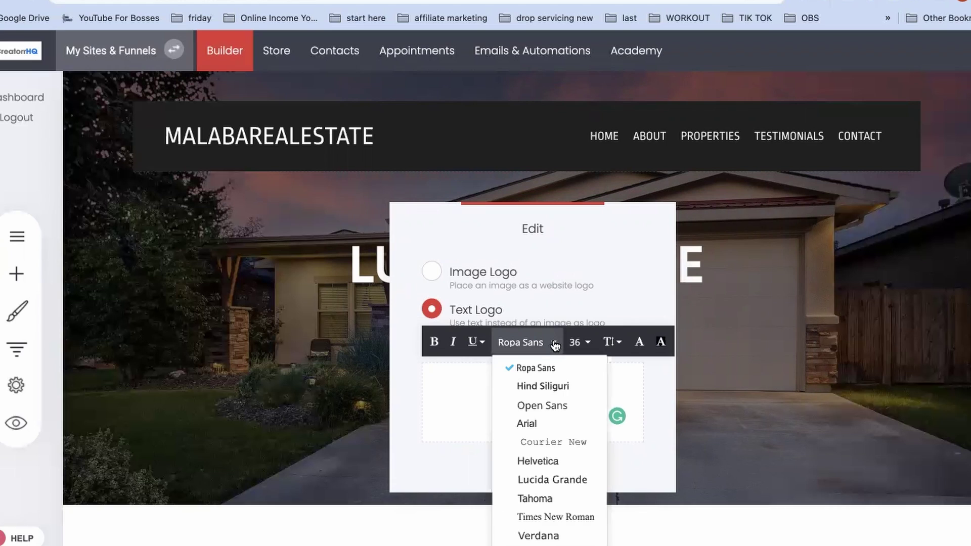
left_click(552, 462)
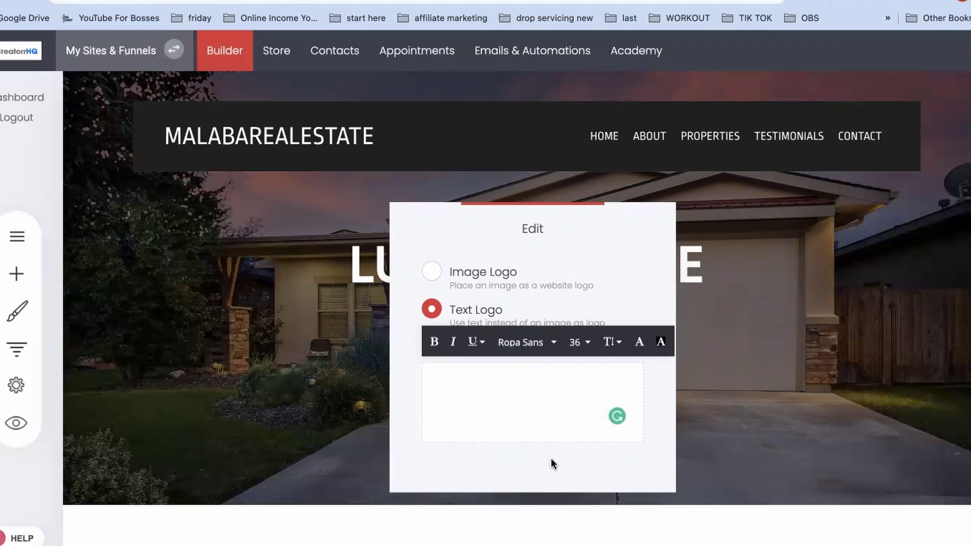
double_click(577, 388)
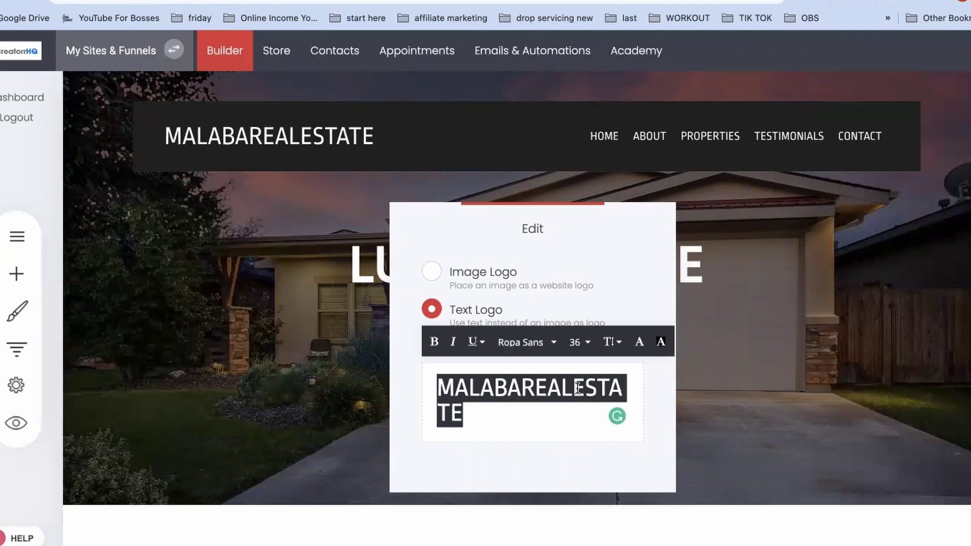
left_click(552, 344)
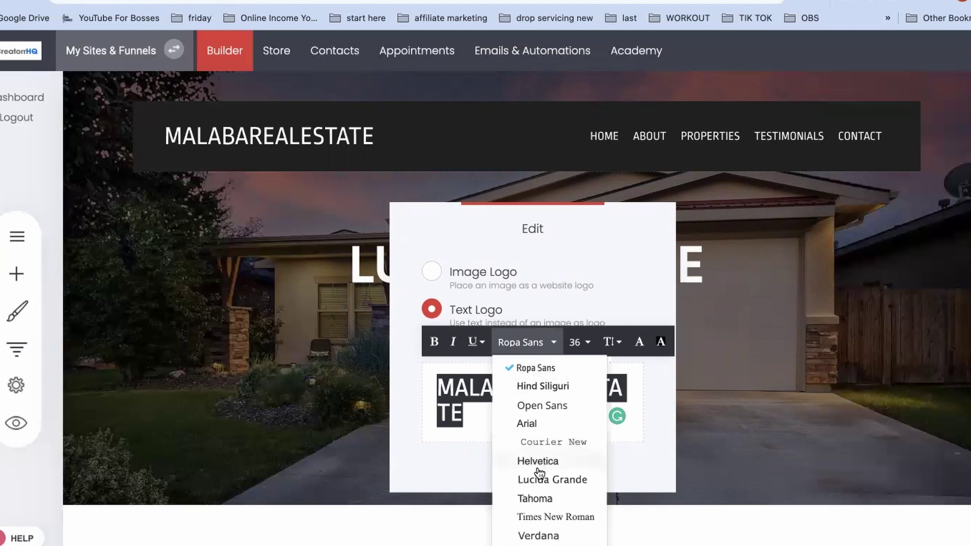
left_click(550, 461)
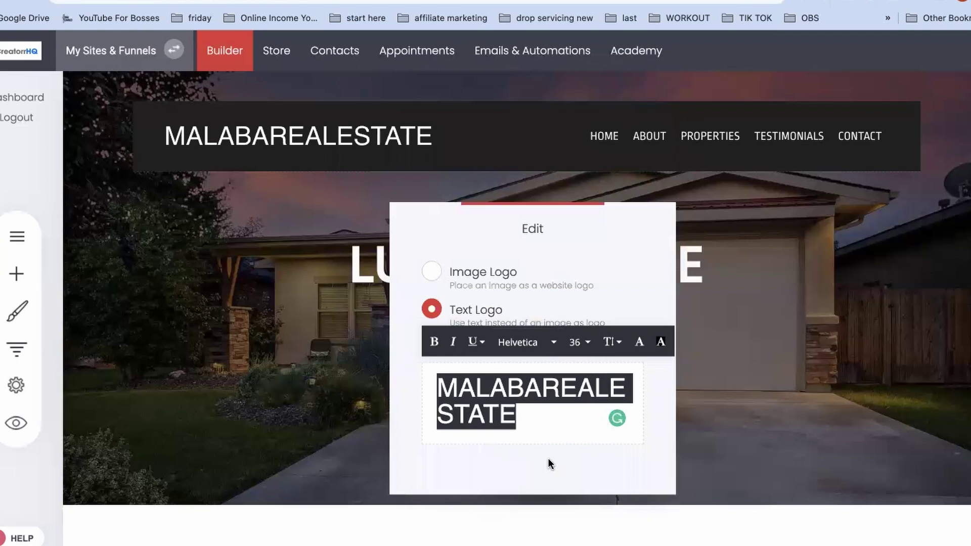
left_click(589, 350)
left_click(598, 441)
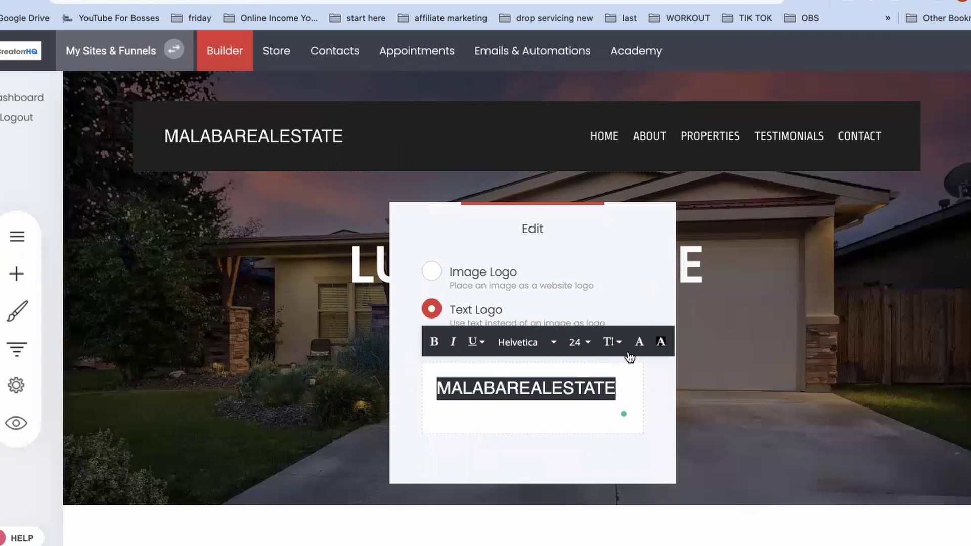
left_click(437, 352)
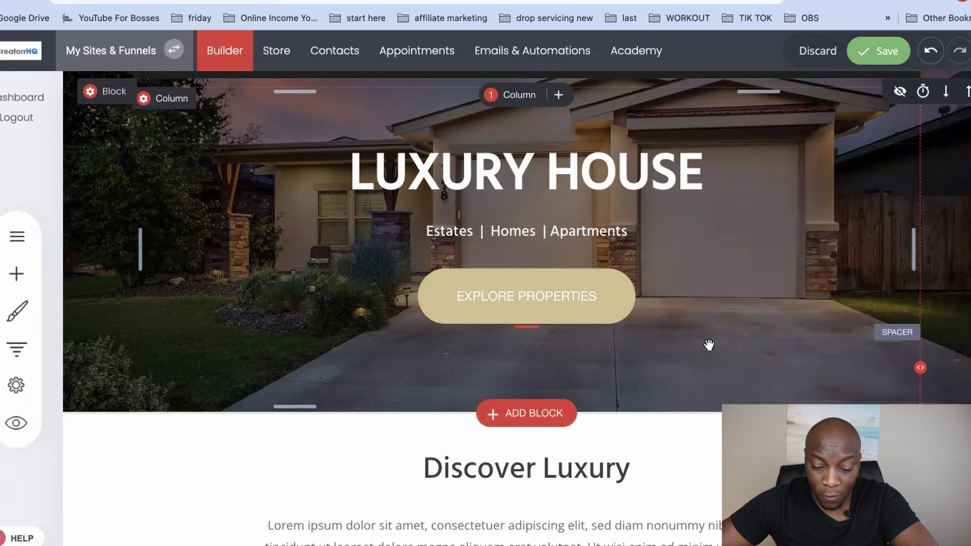
left_click(552, 297)
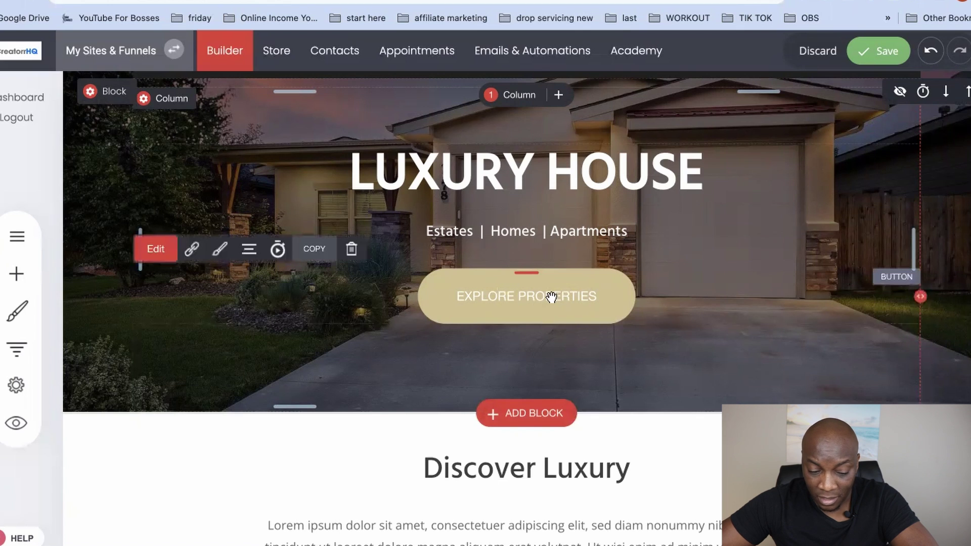
Step: Set the Explore Properties button fill and border colours to red B8312F
left_click(224, 251)
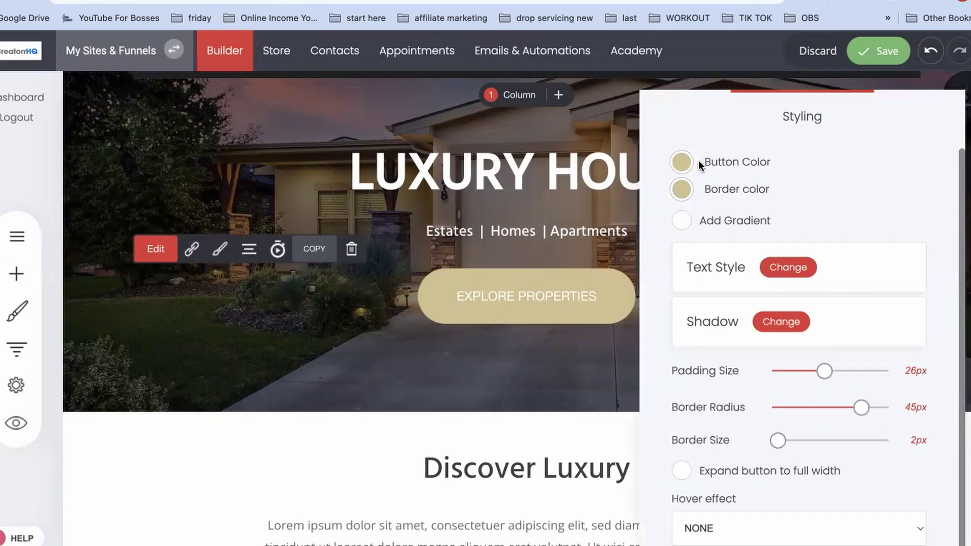
left_click(682, 163)
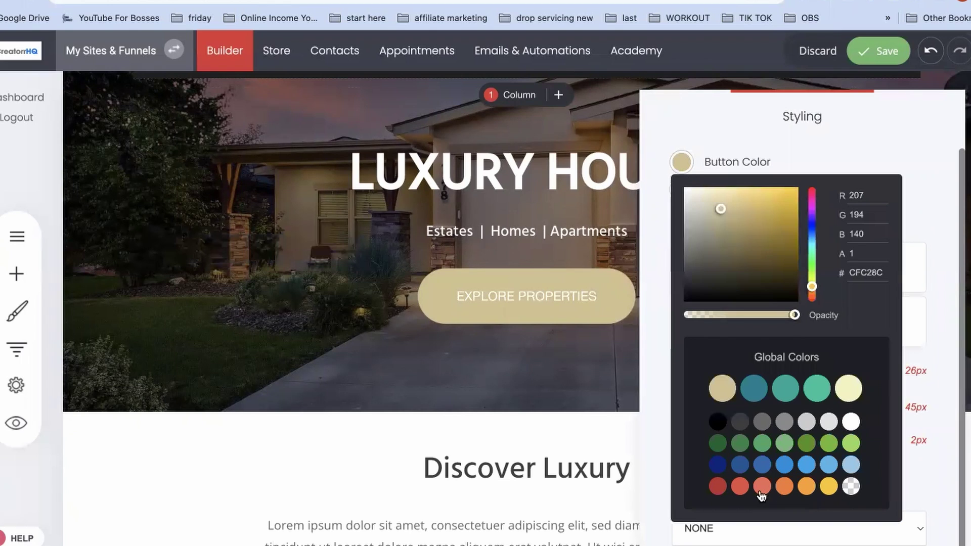
left_click(717, 486)
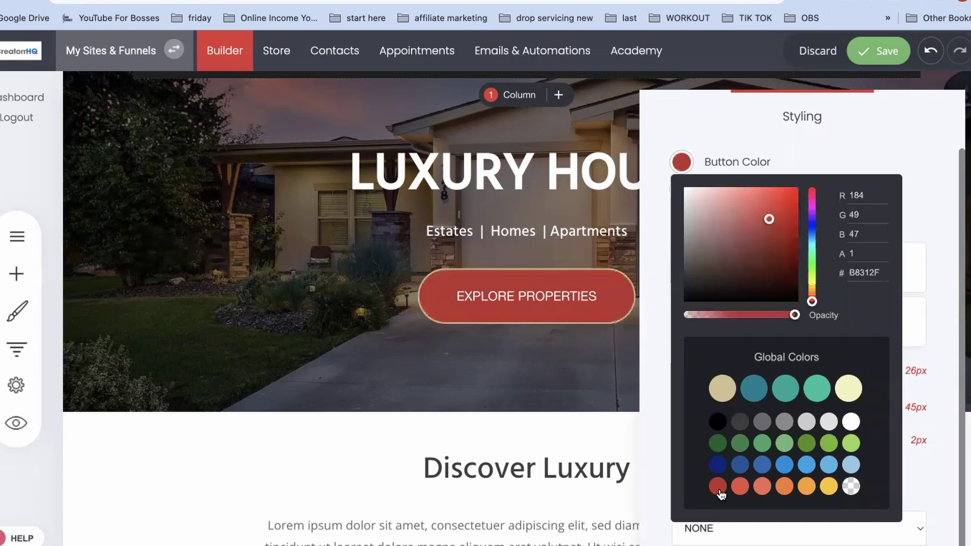
left_click(923, 149)
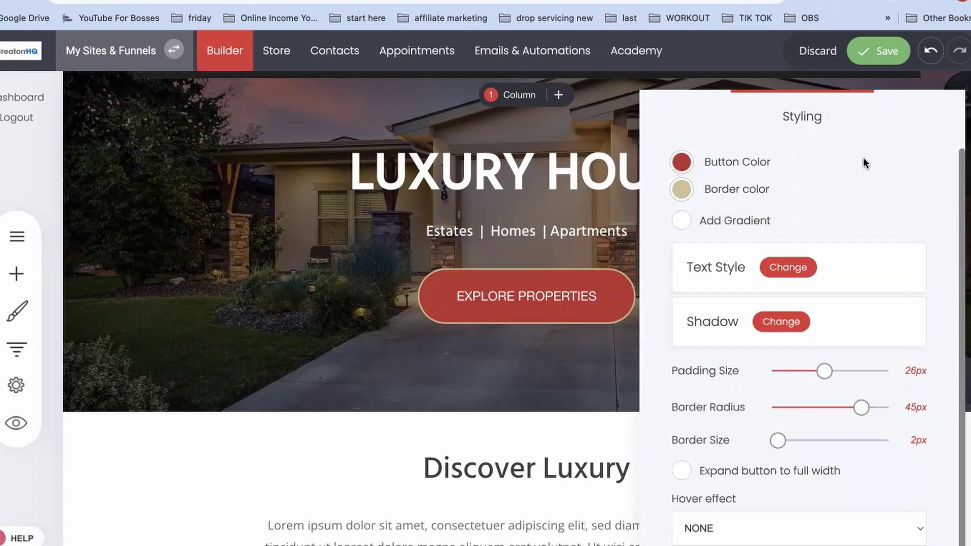
left_click(683, 192)
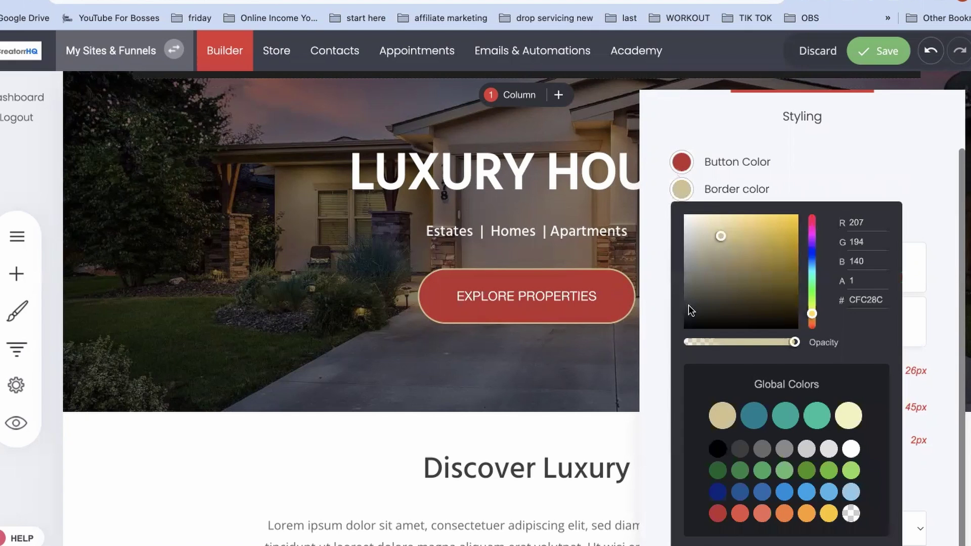
left_click(718, 514)
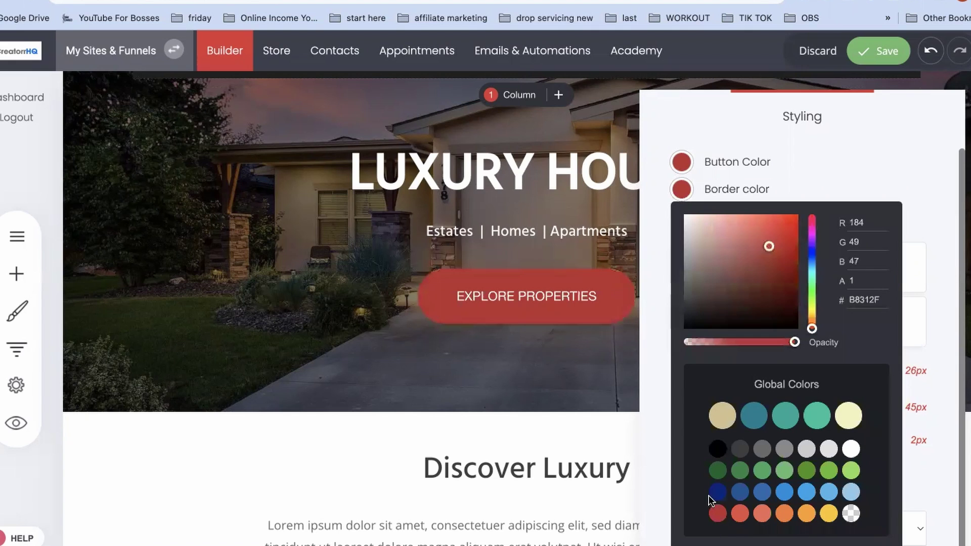
left_click(903, 151)
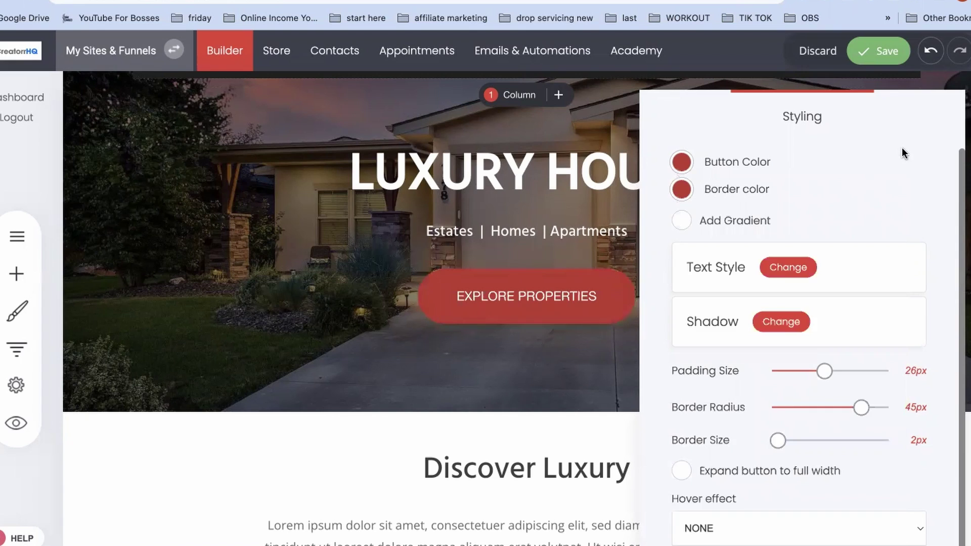
left_click(731, 402)
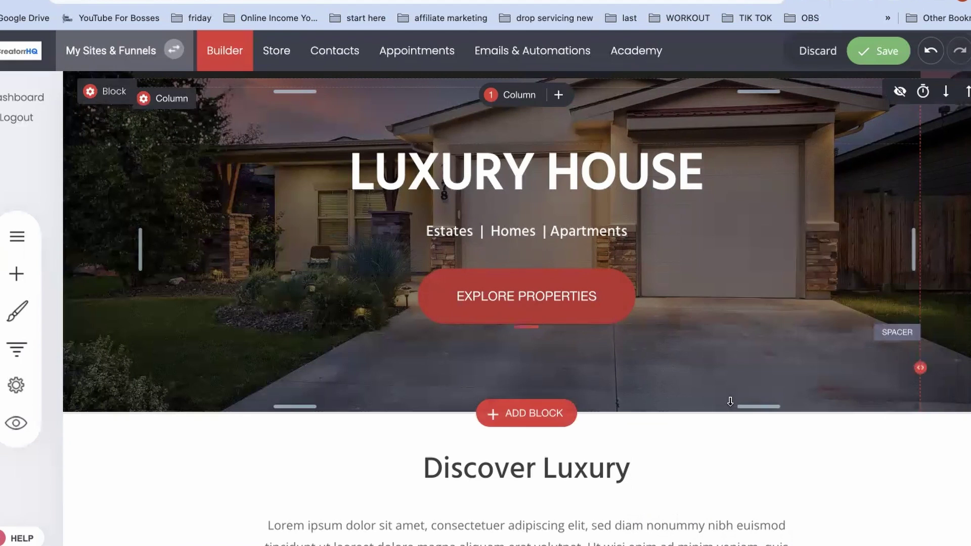
Step: Change the hero button label to VIEW PROPERTIES and save the site
left_click(525, 299)
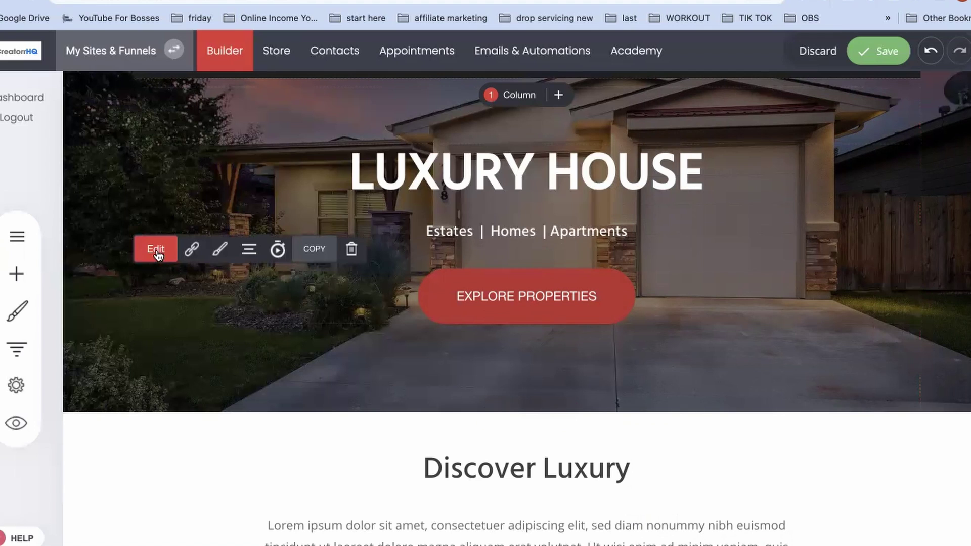
left_click(156, 250)
left_click(833, 293)
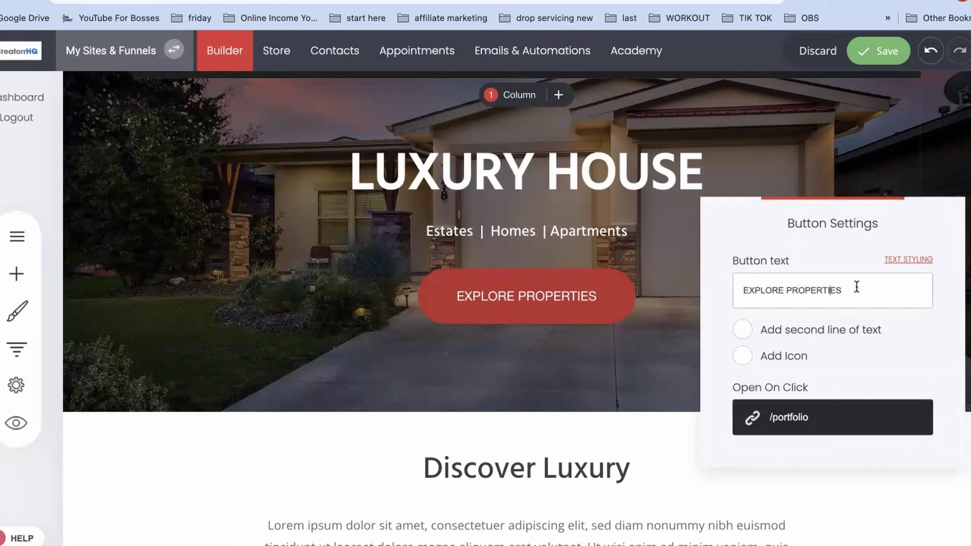
triple_click(857, 287)
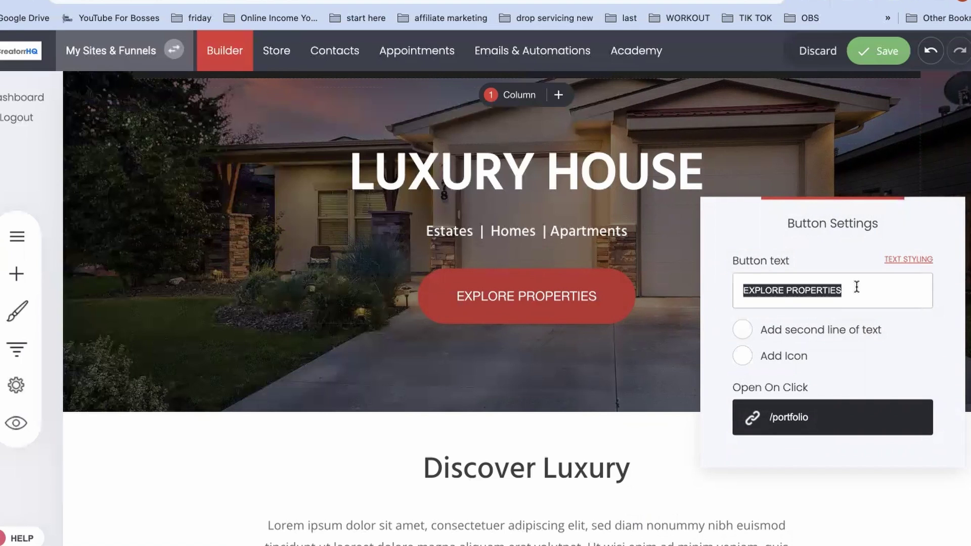
type("v")
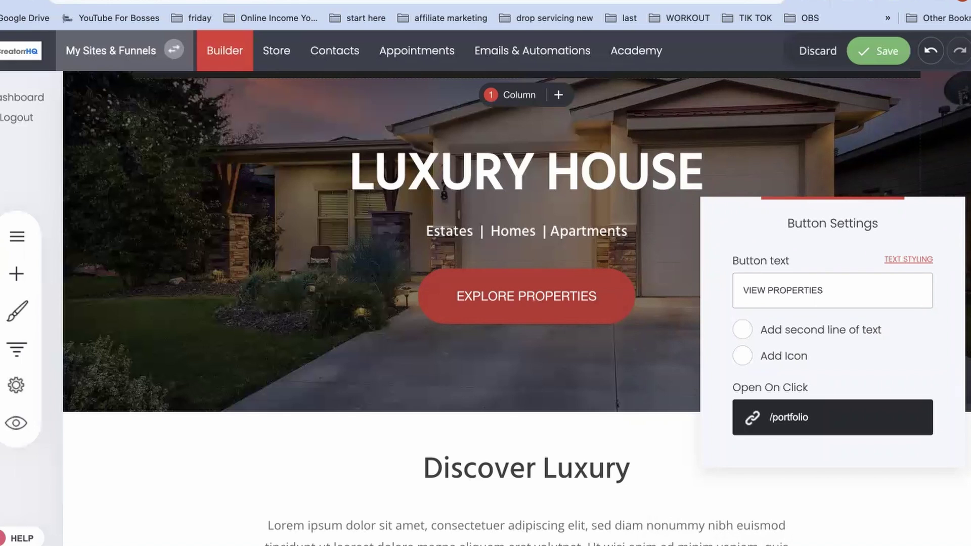
left_click(654, 366)
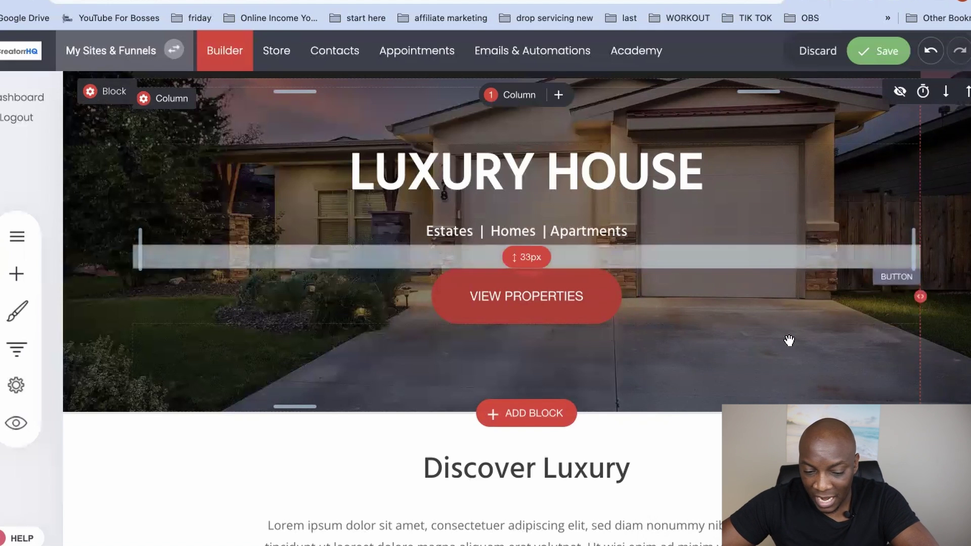
left_click(874, 50)
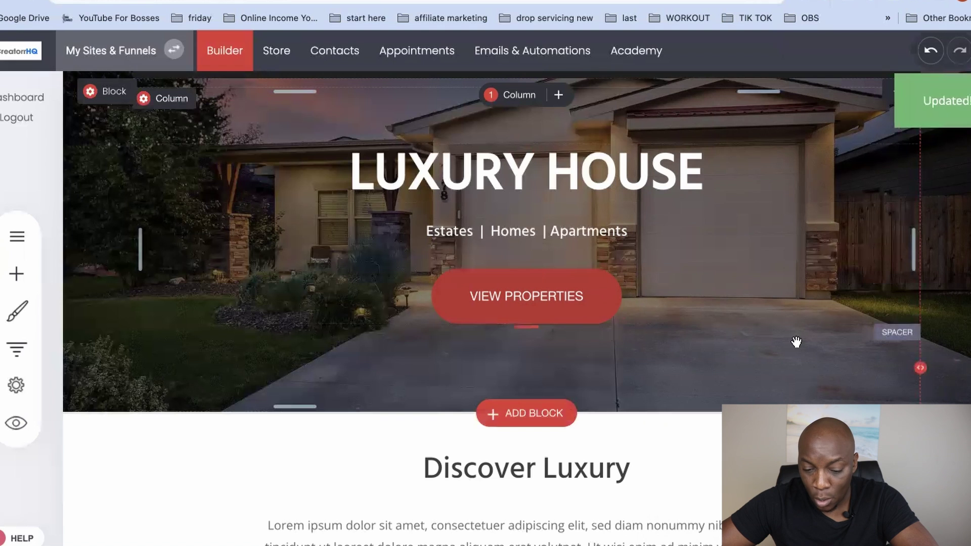
scroll(797, 342, "down", 4)
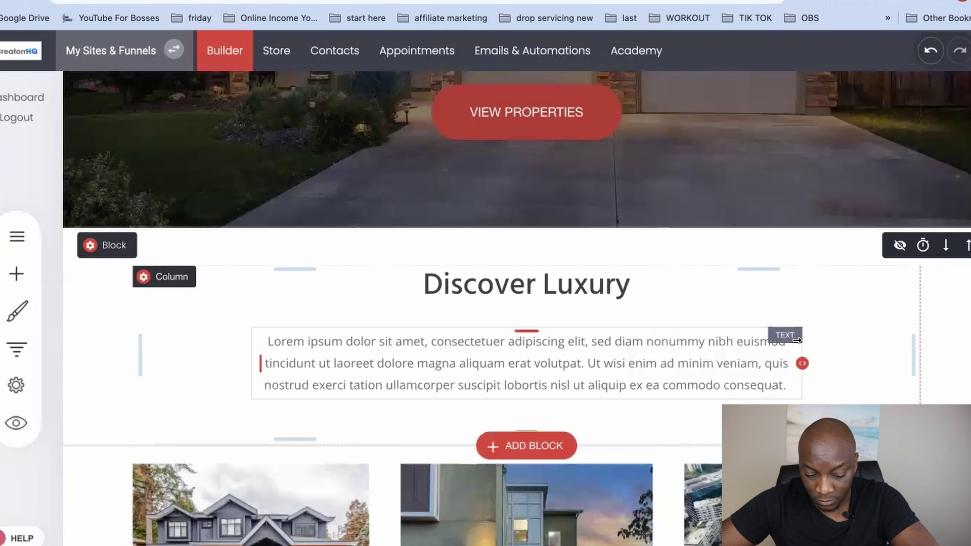
scroll(797, 340, "down", 4)
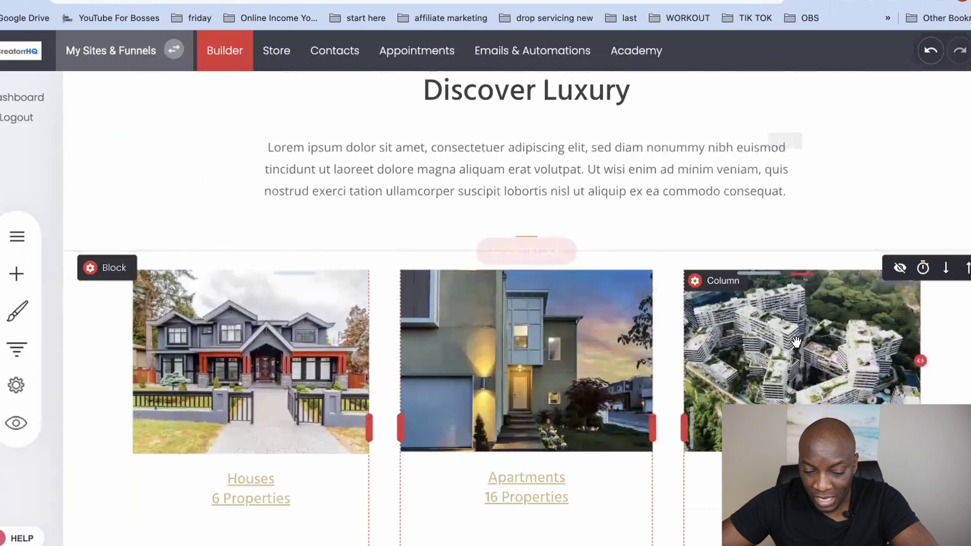
scroll(717, 405, "down", 3)
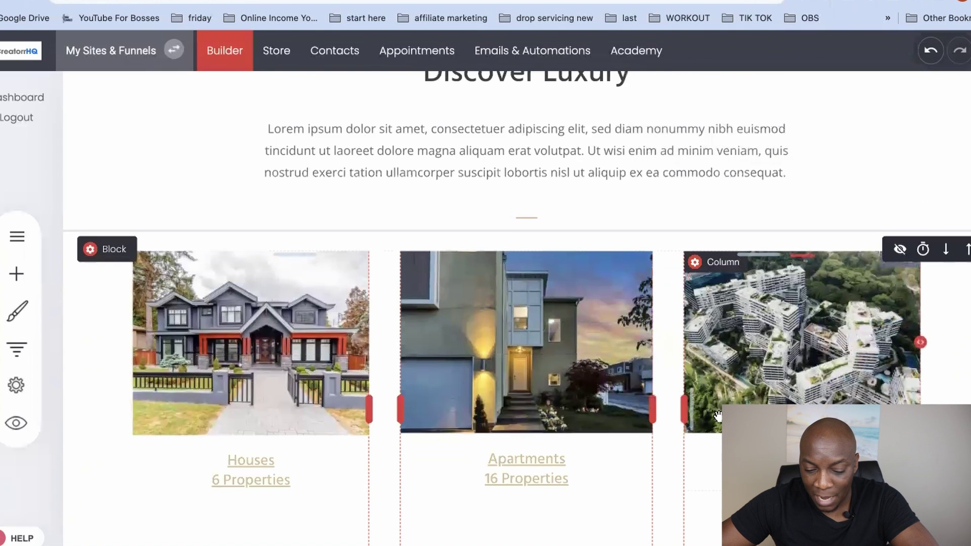
mouse_move(179, 90)
scroll(306, 255, "up", 1)
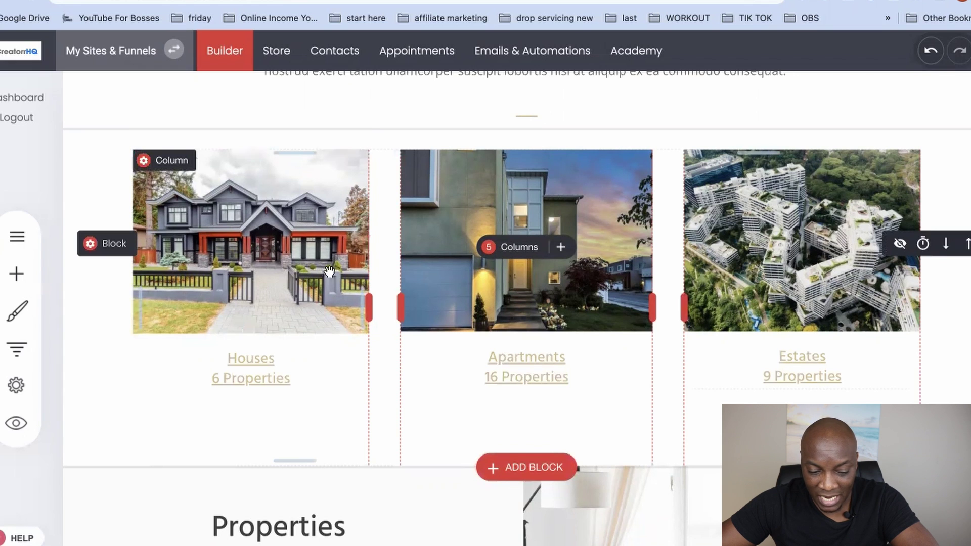
mouse_move(253, 229)
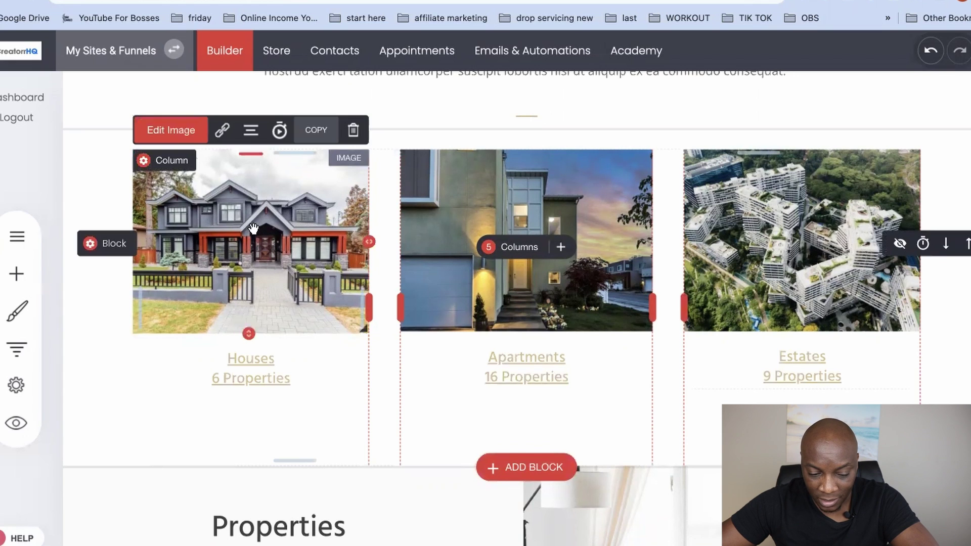
Step: Swap the Houses card photo for the uploaded modern glass house with pool, then save
left_click(166, 133)
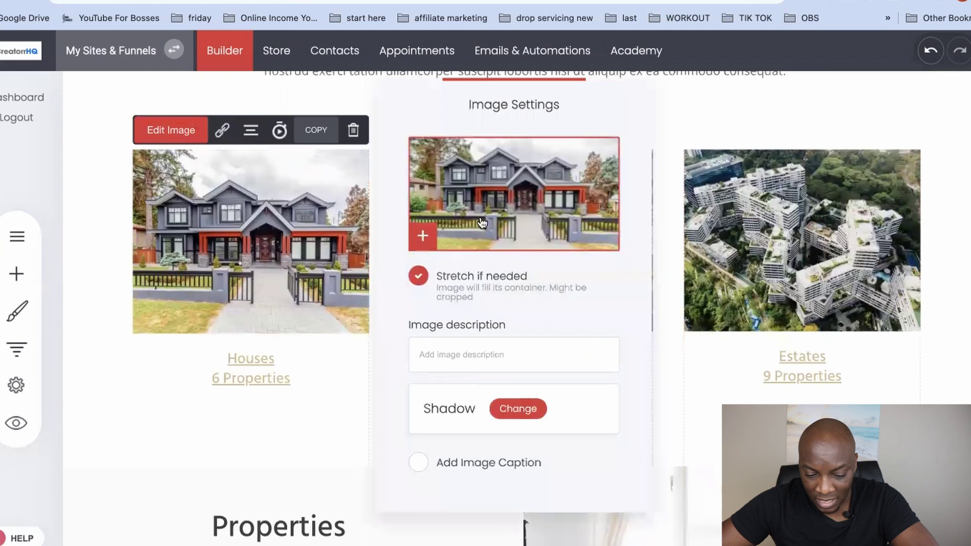
left_click(429, 235)
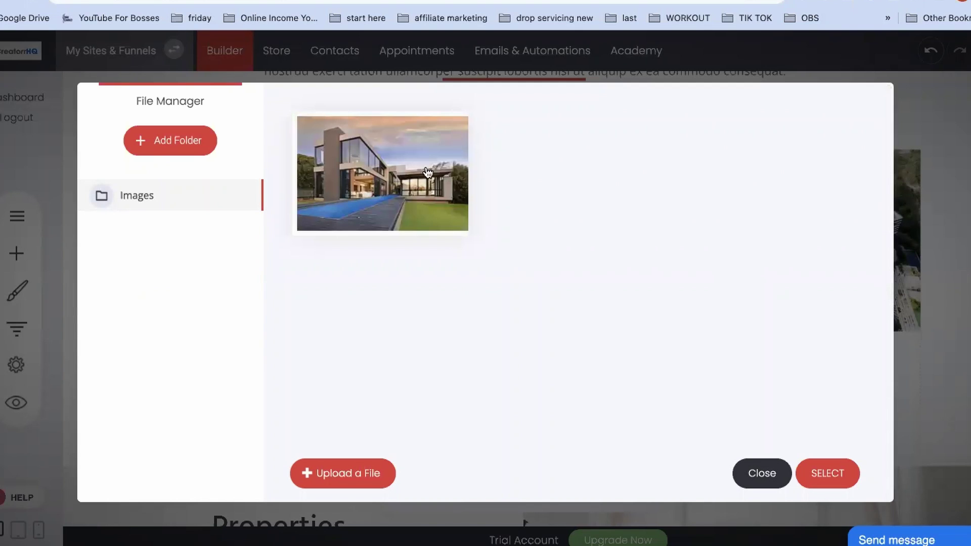
left_click(392, 168)
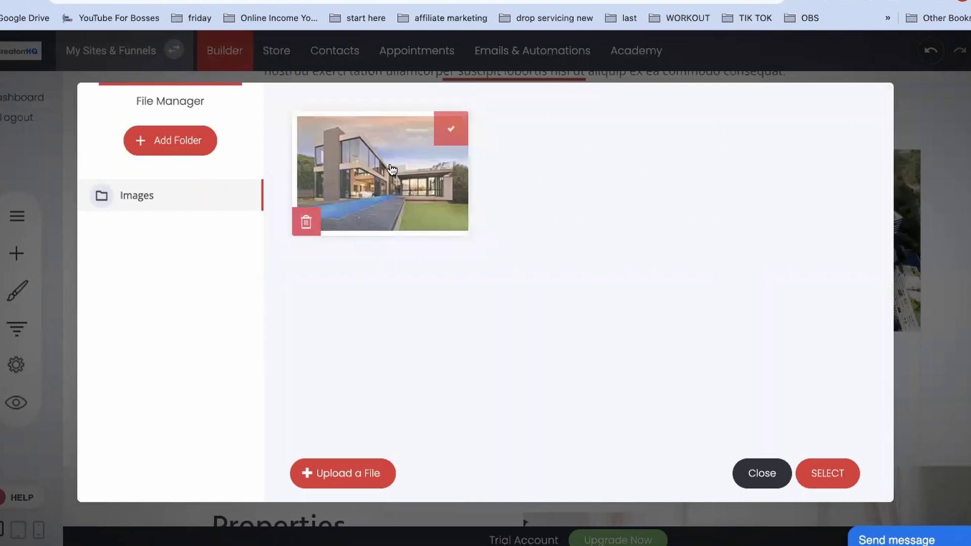
left_click(392, 168)
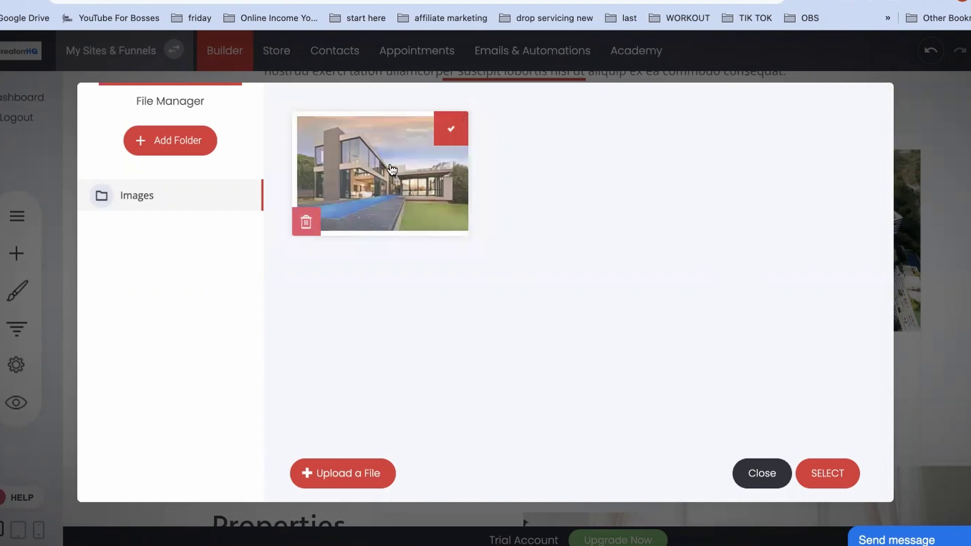
left_click(841, 483)
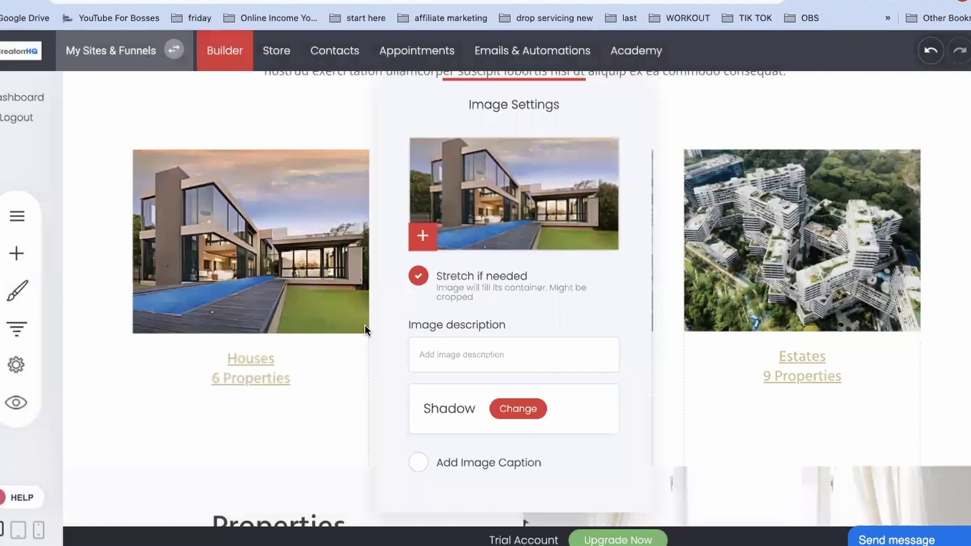
left_click(372, 406)
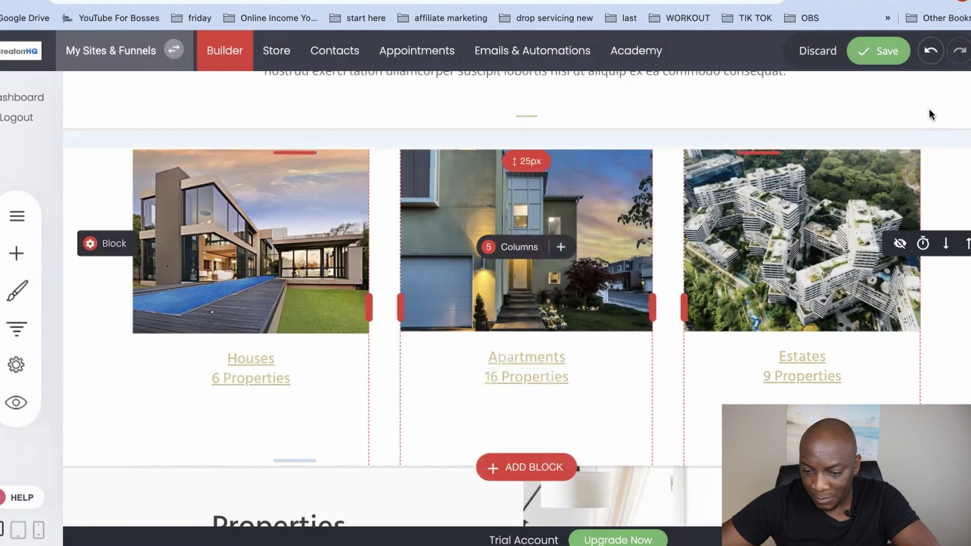
left_click(883, 51)
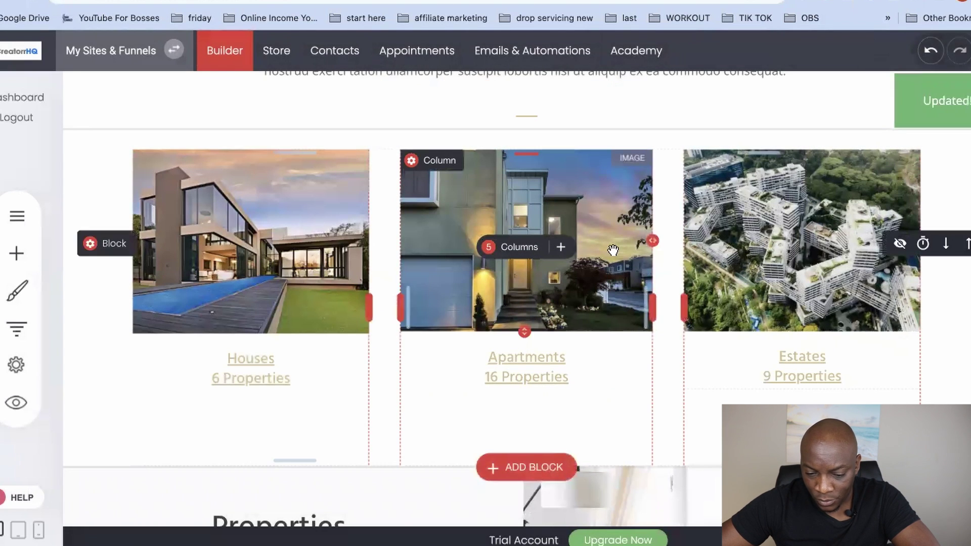
scroll(614, 250, "down", 5)
scroll(613, 250, "down", 9)
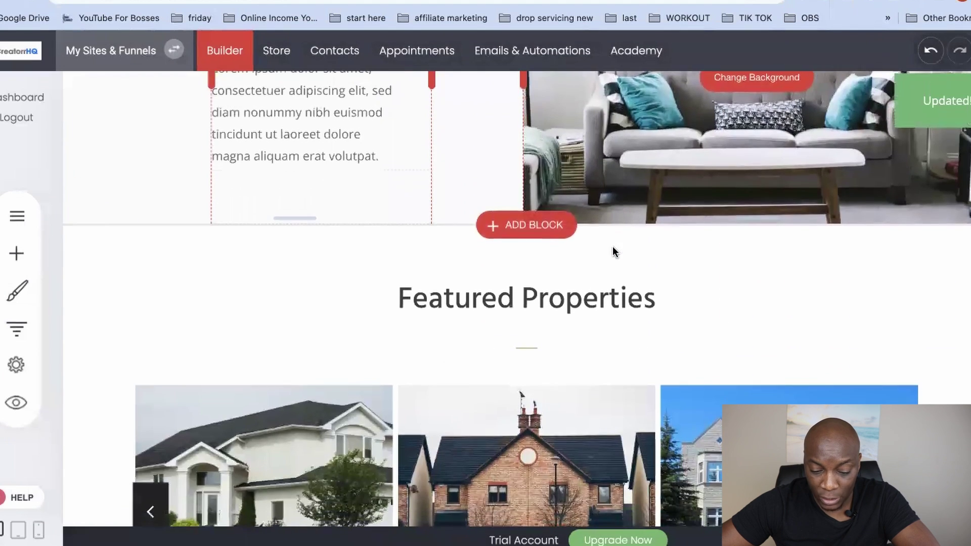
scroll(612, 250, "down", 1)
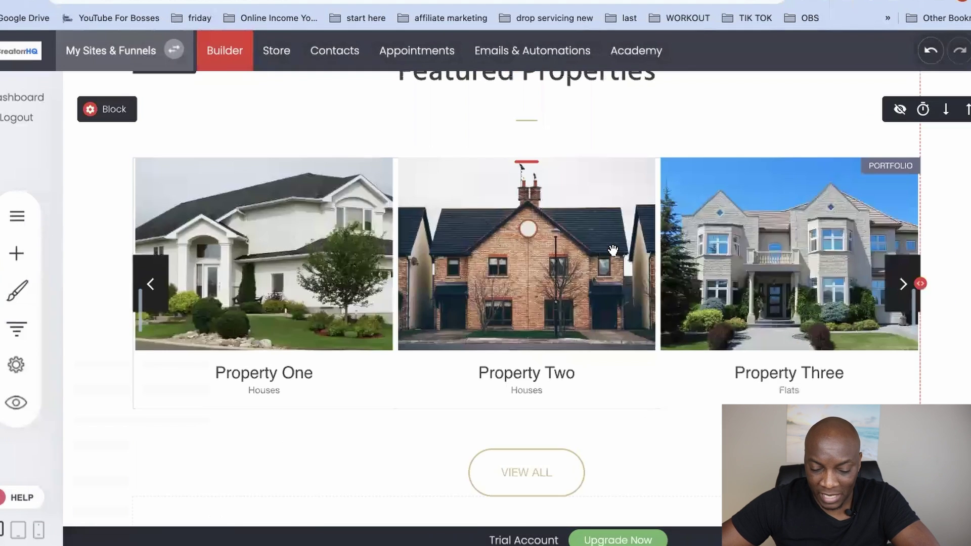
scroll(556, 193, "up", 1)
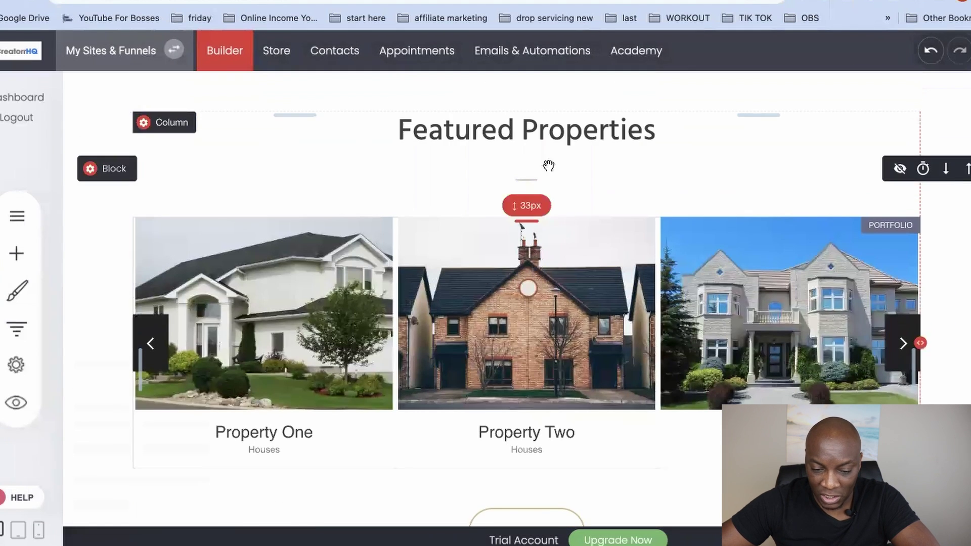
left_click(473, 130)
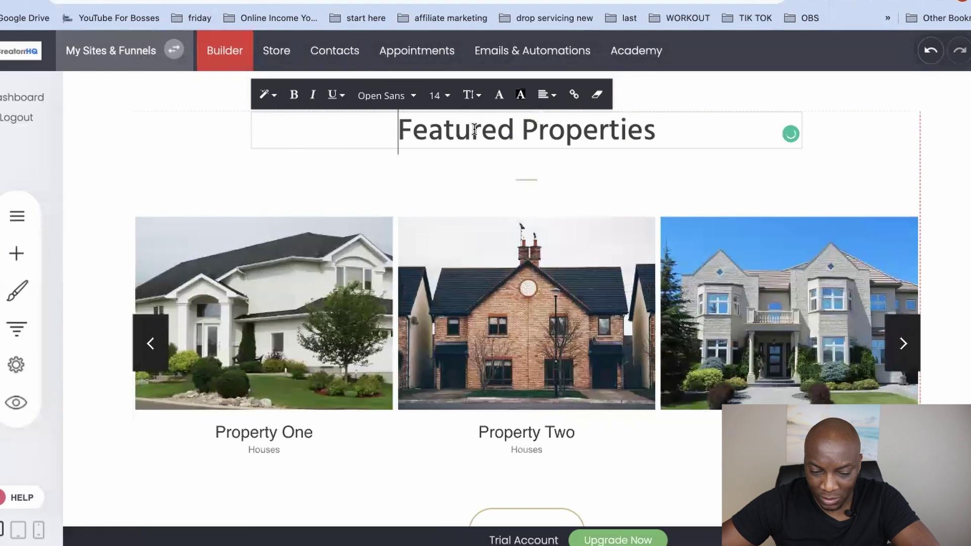
left_click(553, 350)
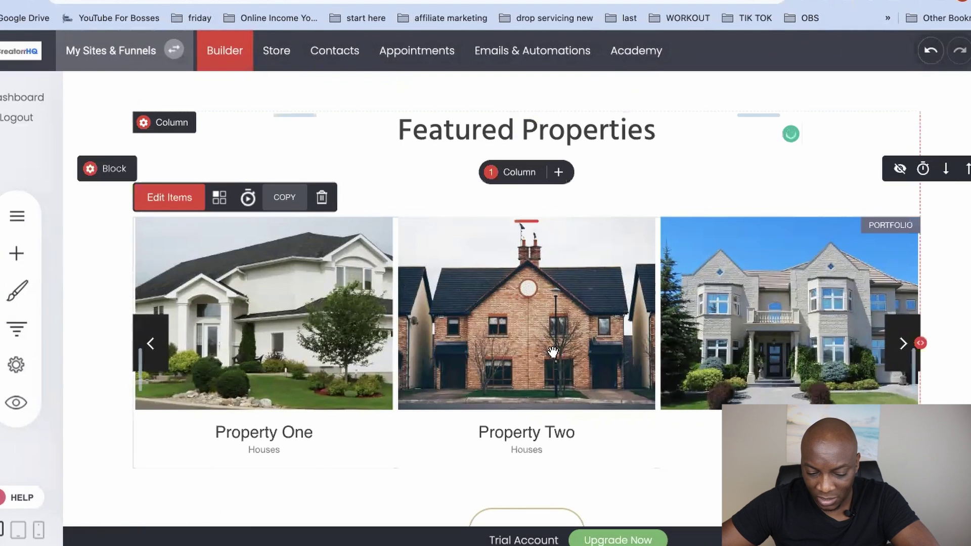
scroll(553, 350, "down", 10)
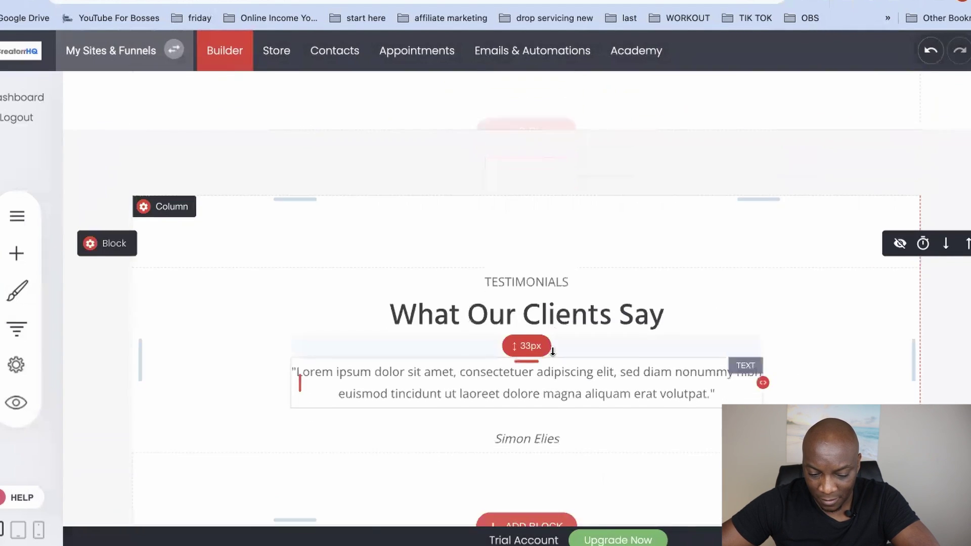
scroll(552, 350, "up", 15)
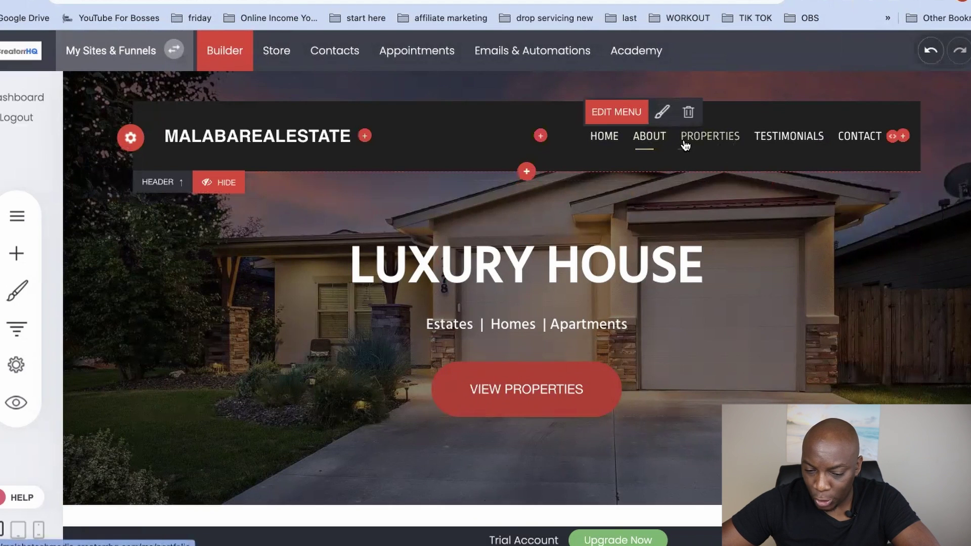
Step: In the header menu editor, retype the About item's label as 'About Us'
mouse_move(648, 152)
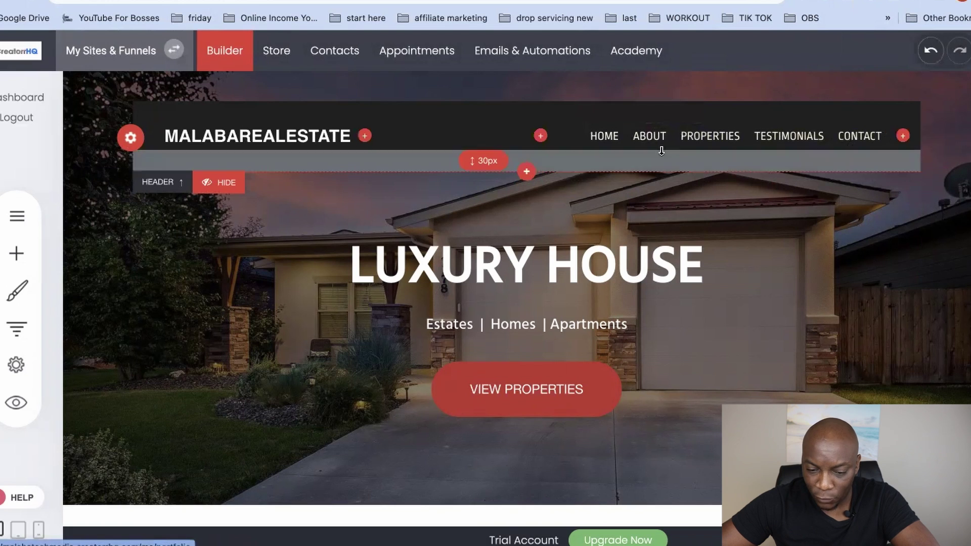
mouse_move(602, 135)
left_click(616, 110)
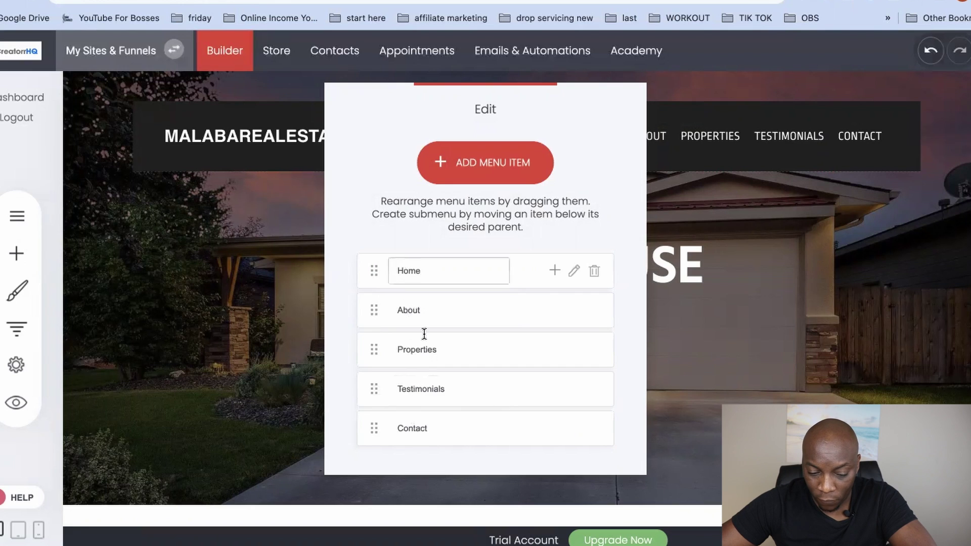
left_click(432, 307)
type("uS")
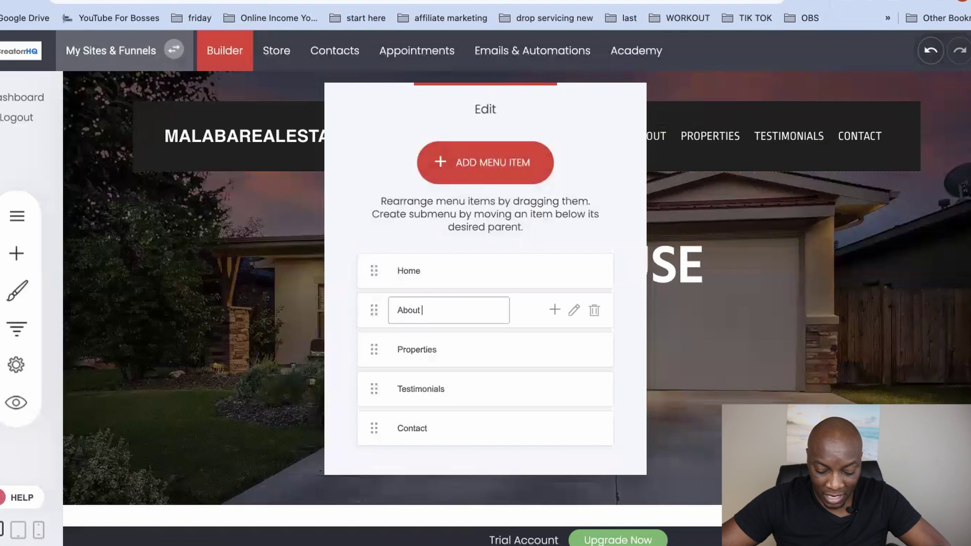
key("BackSpace")
key("BackSpace")
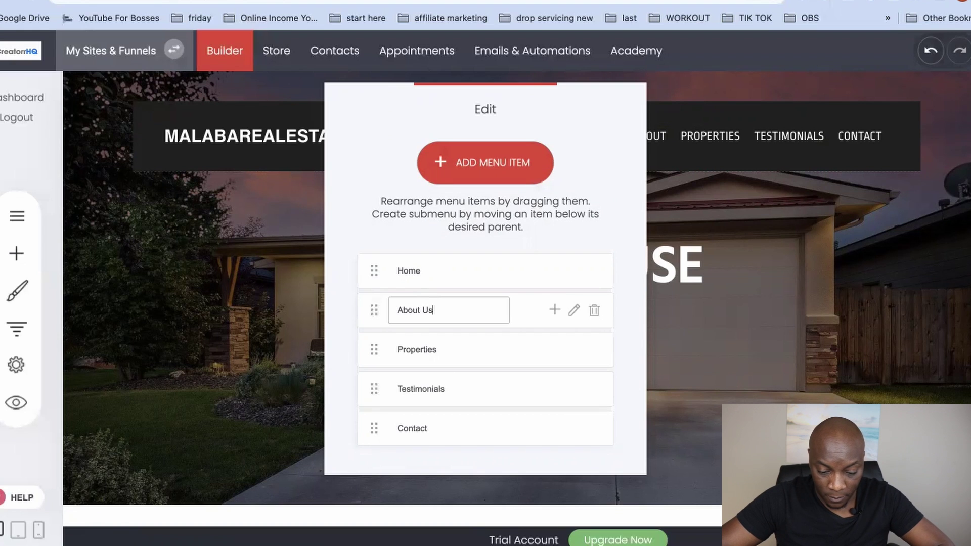
Step: Save the ABOUT US menu rename and browse the About Us page
left_click(650, 147)
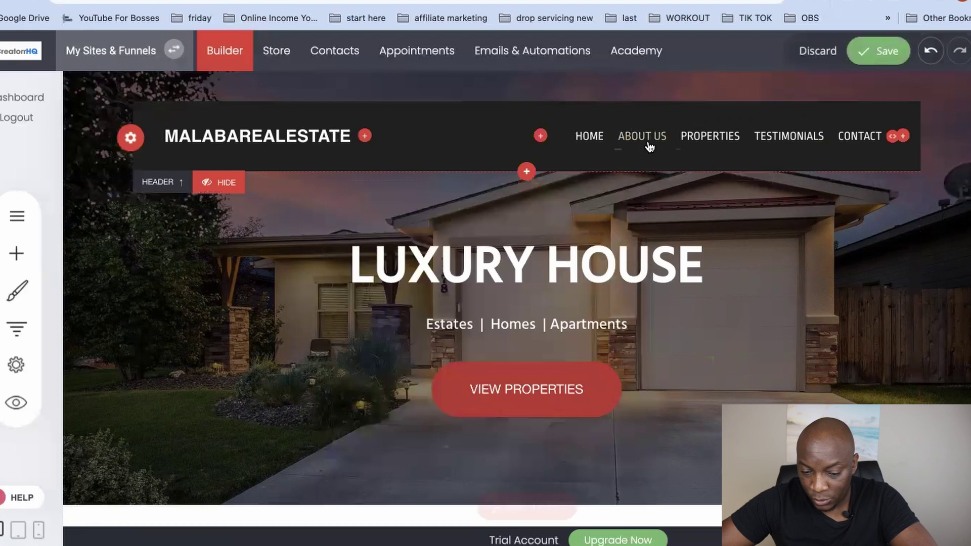
left_click(876, 63)
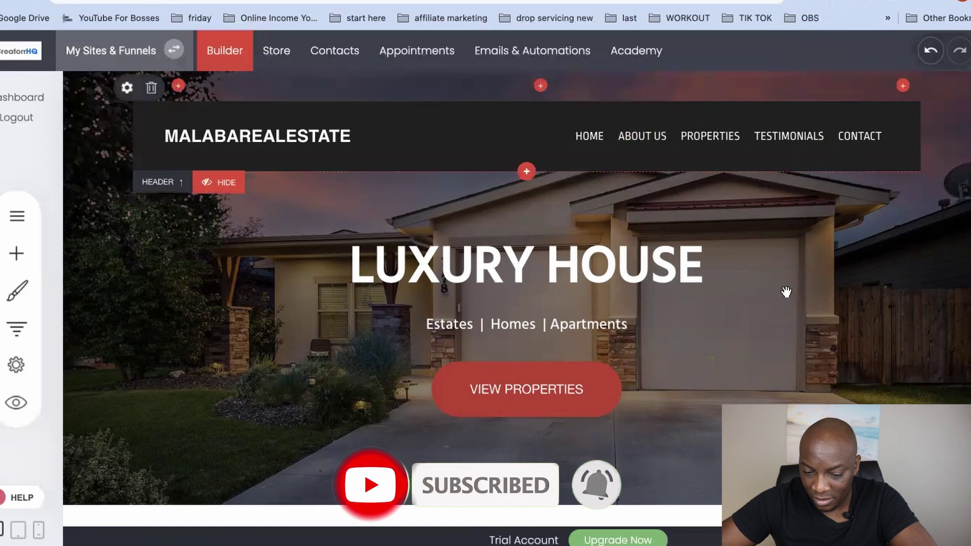
left_click(639, 139)
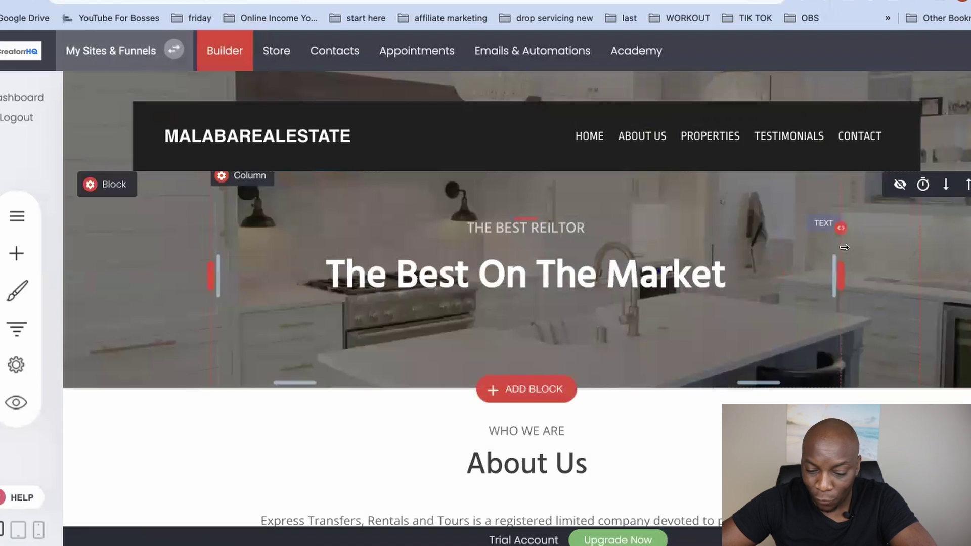
scroll(844, 247, "down", 3)
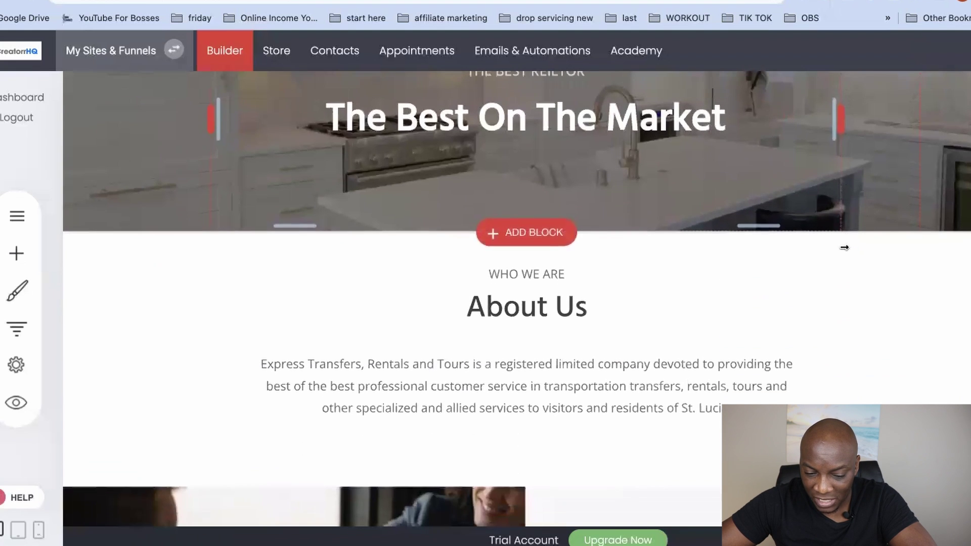
scroll(858, 321, "down", 5)
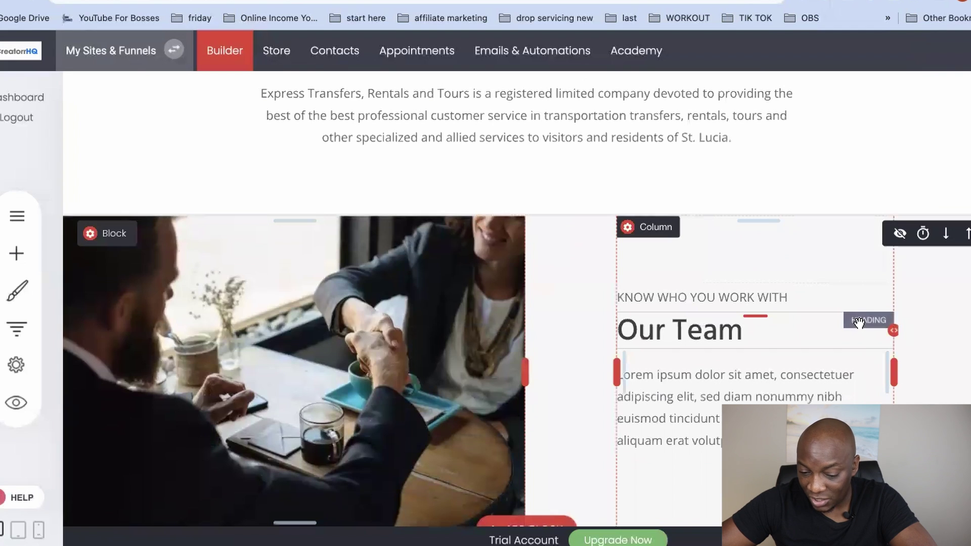
scroll(867, 144, "down", 5)
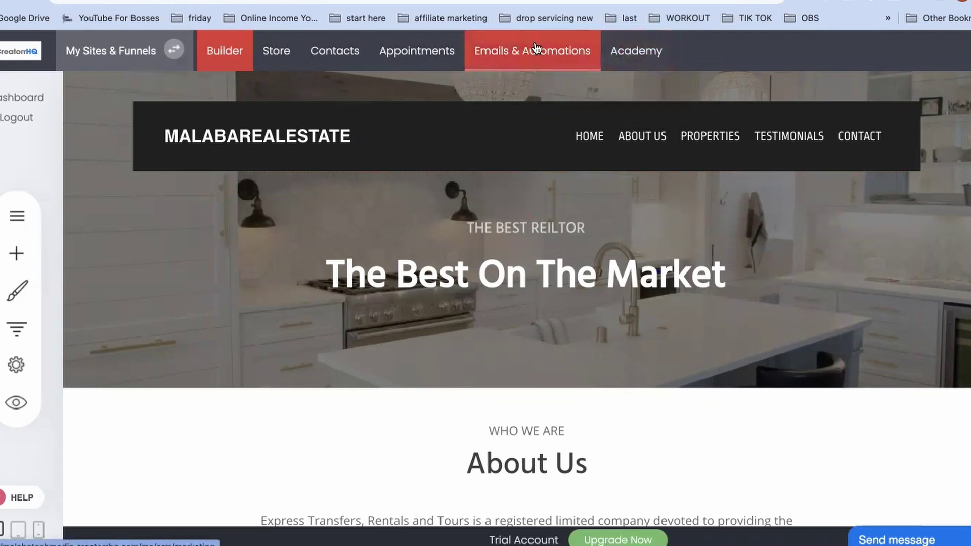
Step: Open the Academy tutorials page and scroll through its lessons
left_click(641, 52)
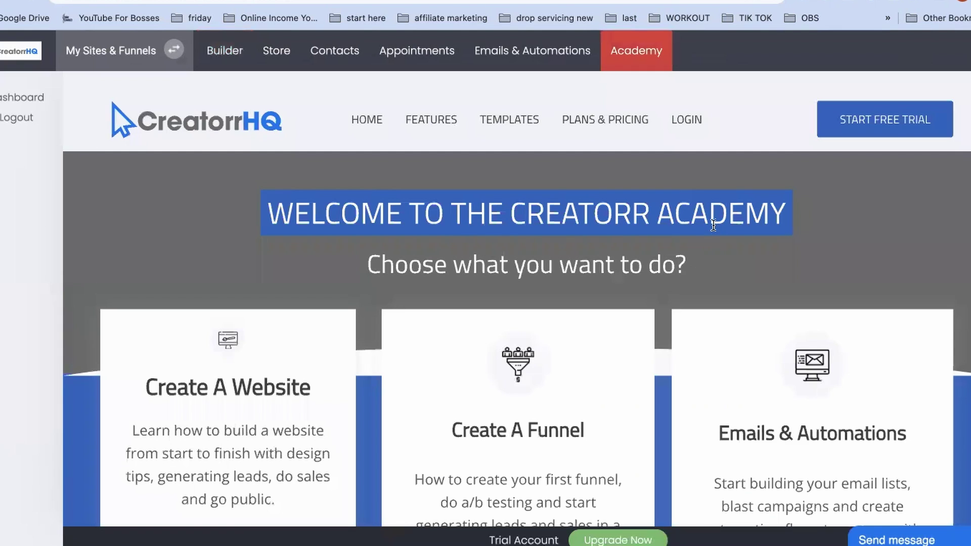
scroll(541, 248, "down", 6)
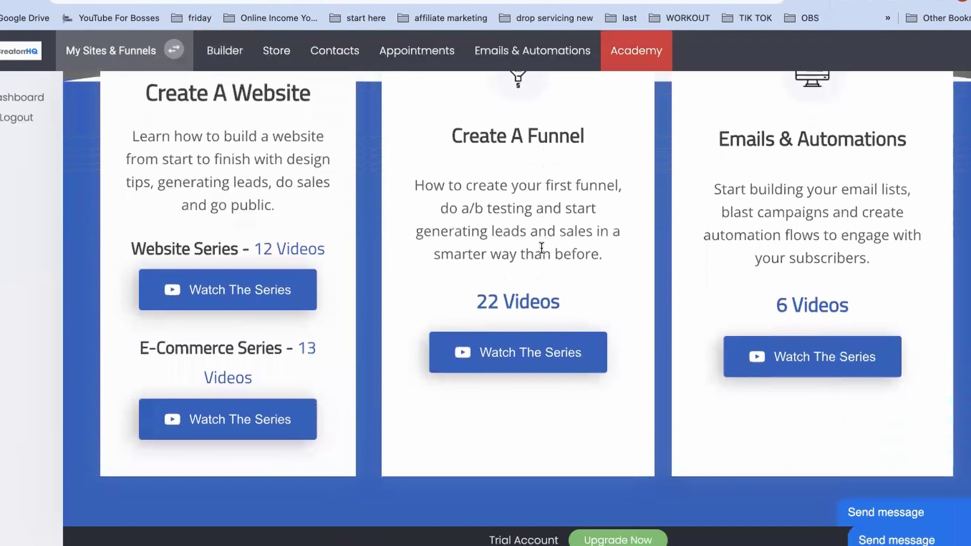
scroll(541, 247, "up", 2)
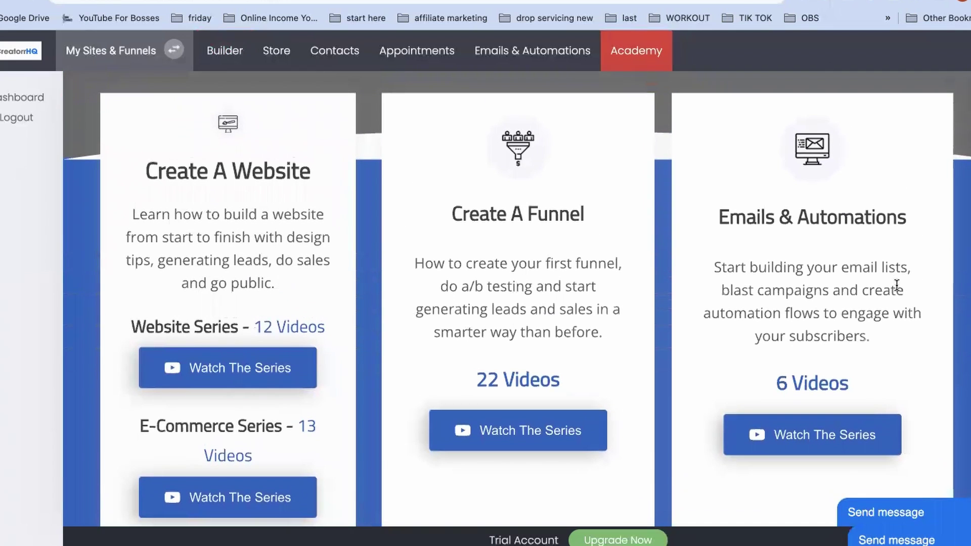
scroll(897, 286, "down", 3)
scroll(896, 283, "down", 4)
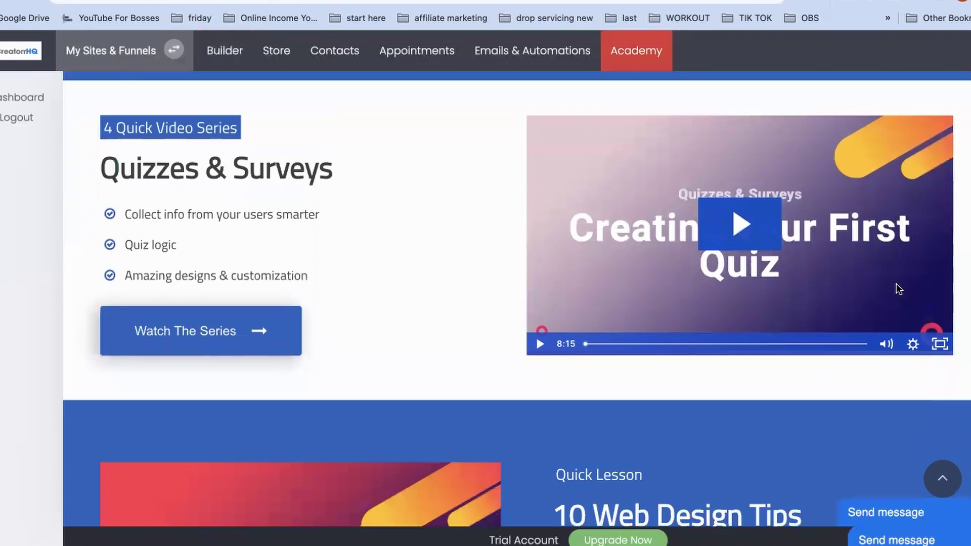
scroll(515, 328, "down", 3)
scroll(515, 328, "down", 3)
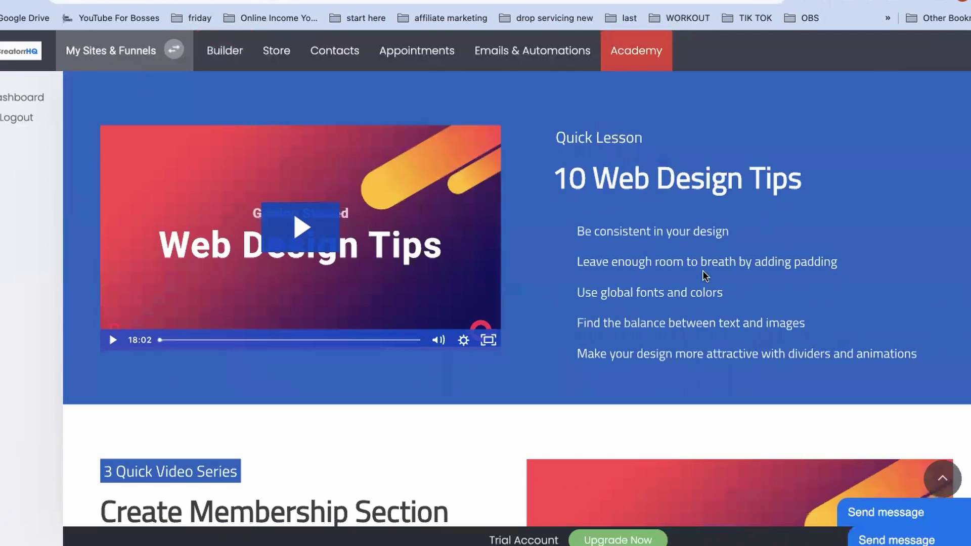
scroll(704, 275, "down", 7)
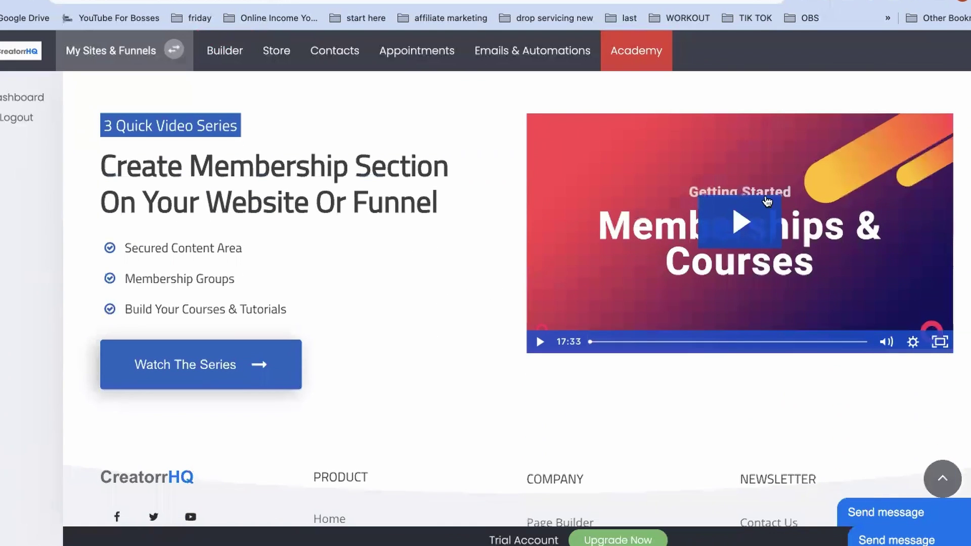
scroll(767, 201, "up", 5)
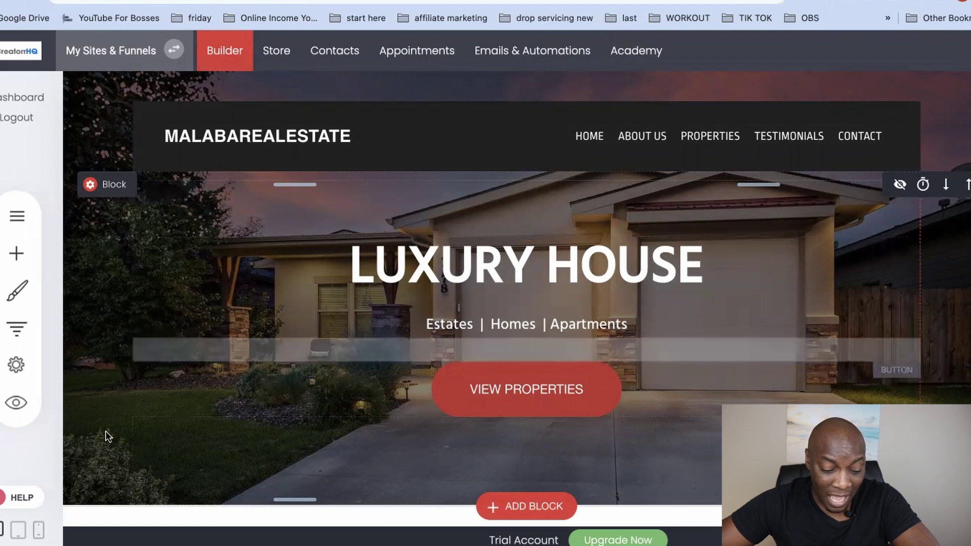
Step: Open the full website preview, scroll through the desktop layout, then switch to tablet width
left_click(20, 409)
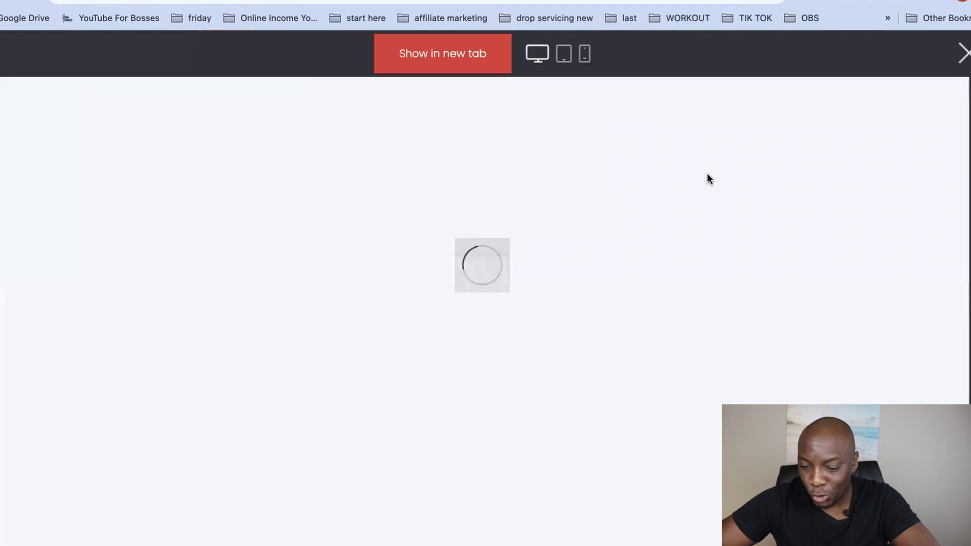
scroll(785, 211, "down", 10)
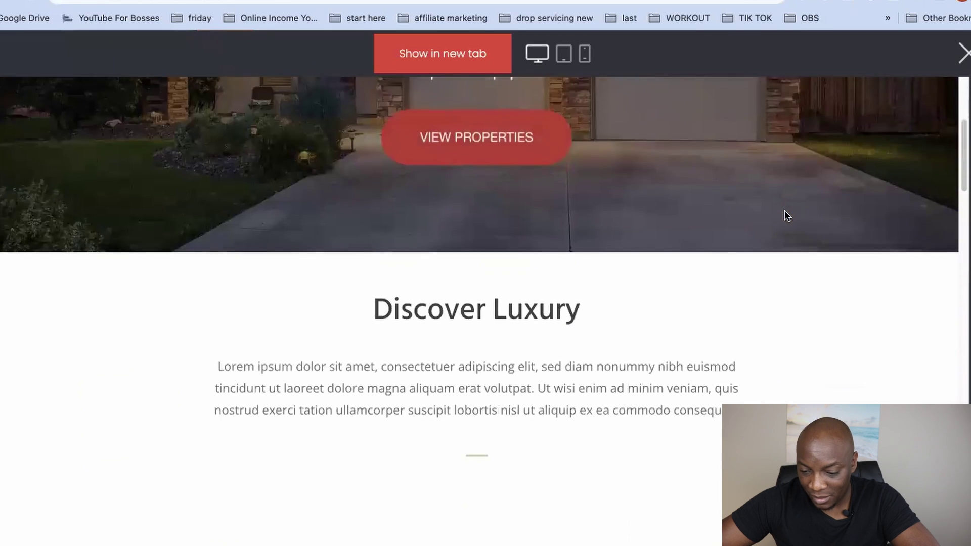
scroll(785, 210, "down", 10)
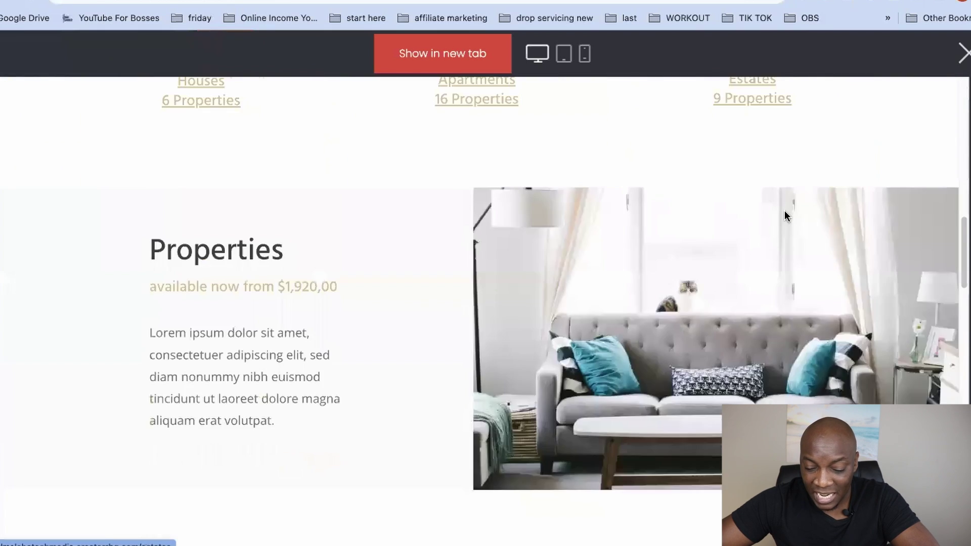
scroll(784, 210, "down", 6)
scroll(785, 210, "up", 15)
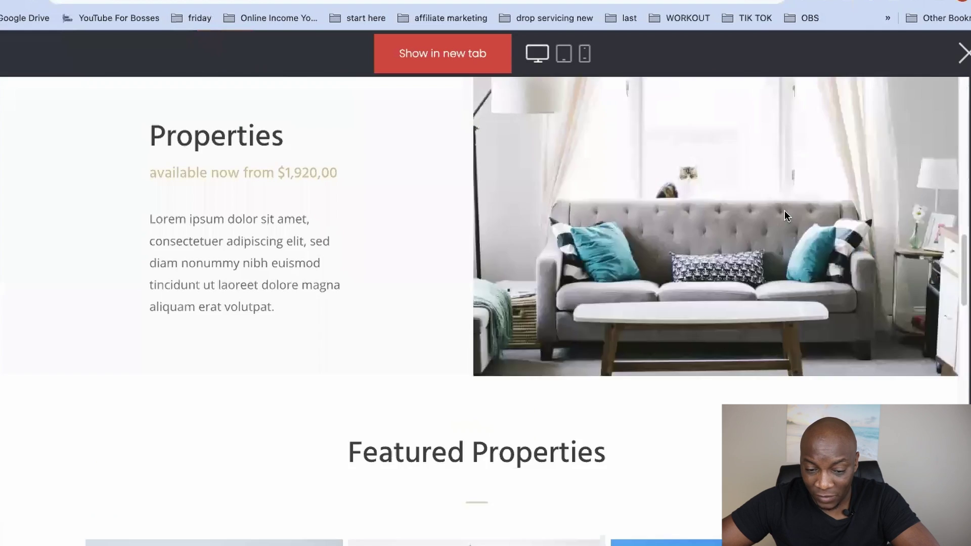
left_click(563, 56)
Step: Switch the preview to phone width and scroll through the single-column category cards
left_click(584, 55)
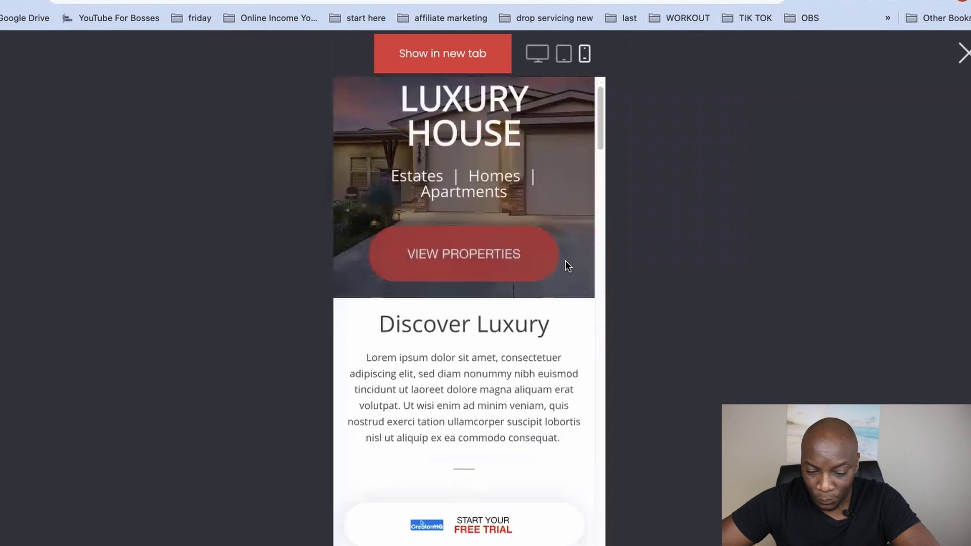
scroll(566, 261, "down", 6)
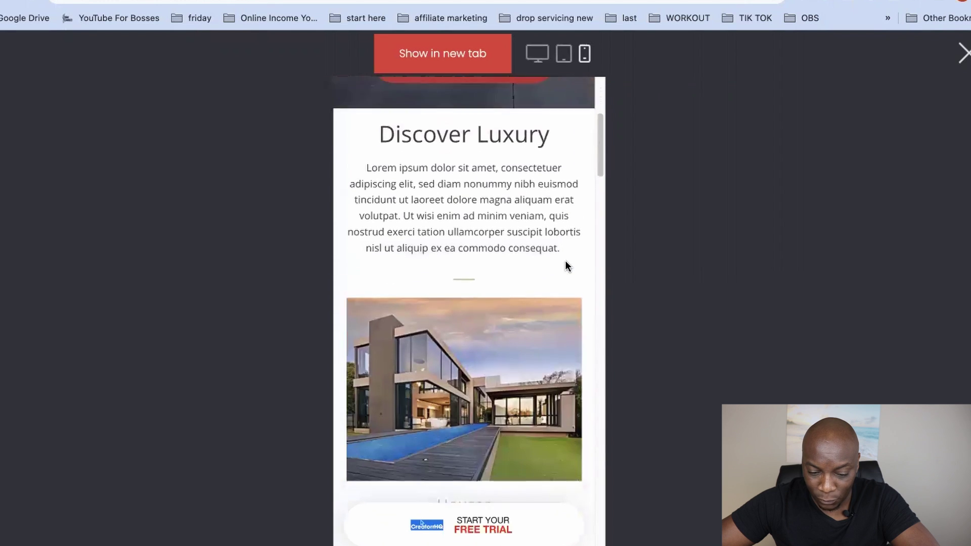
scroll(567, 267, "down", 15)
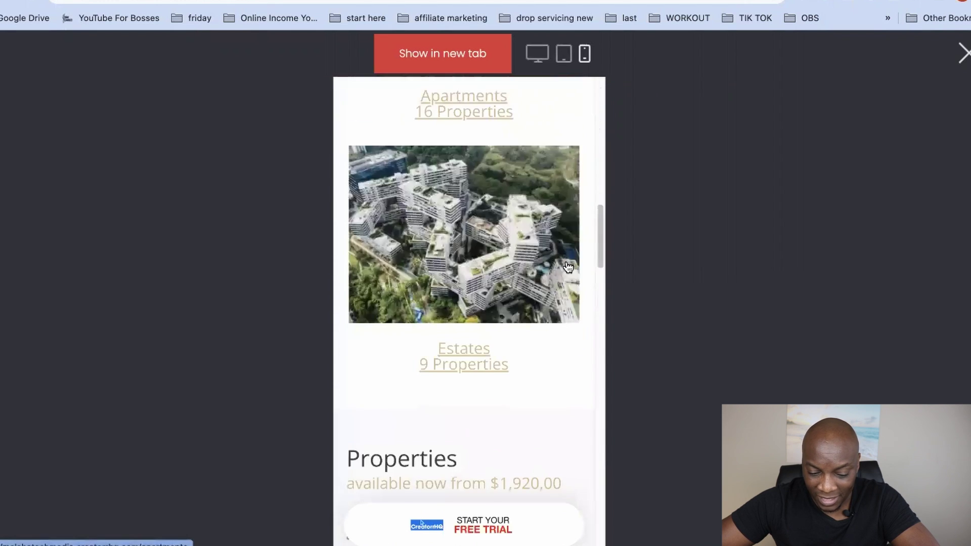
scroll(565, 266, "down", 8)
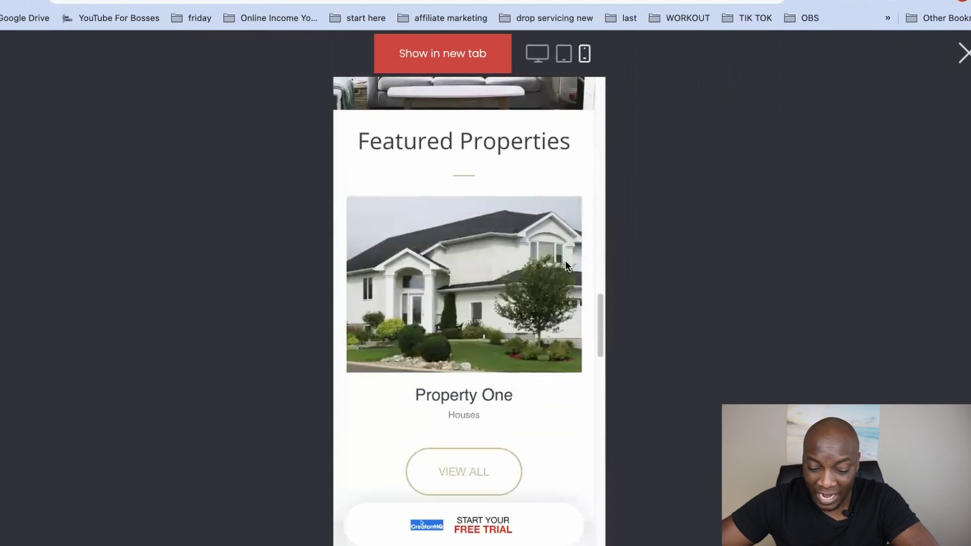
scroll(569, 268, "down", 6)
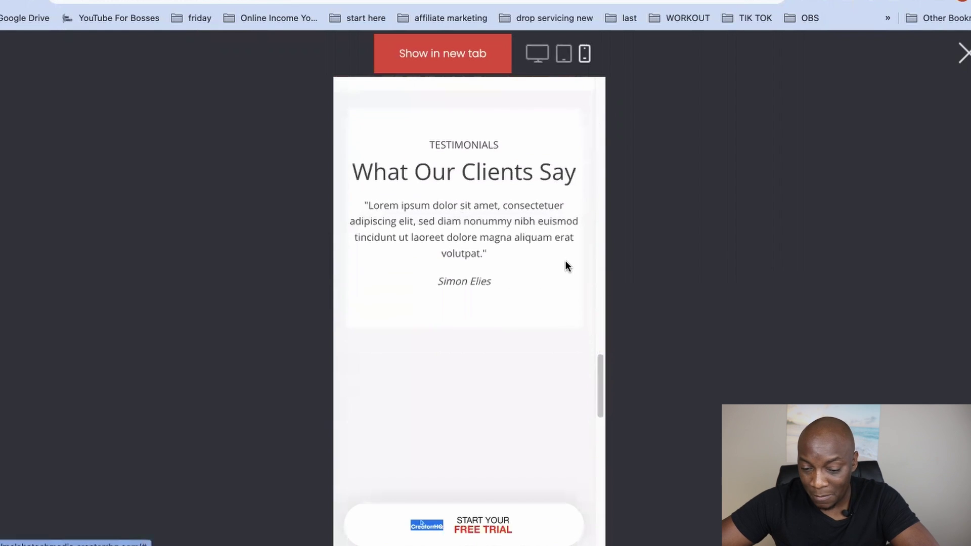
scroll(566, 263, "up", 20)
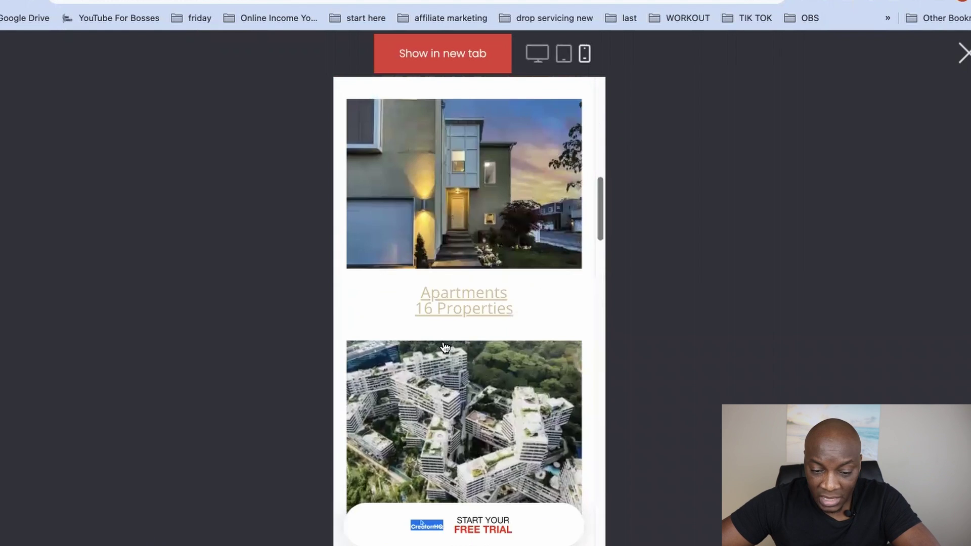
Step: Follow the FREE TRIAL banner to the CreatorrHQ Plans & Pricing page and scroll the plans
left_click(488, 535)
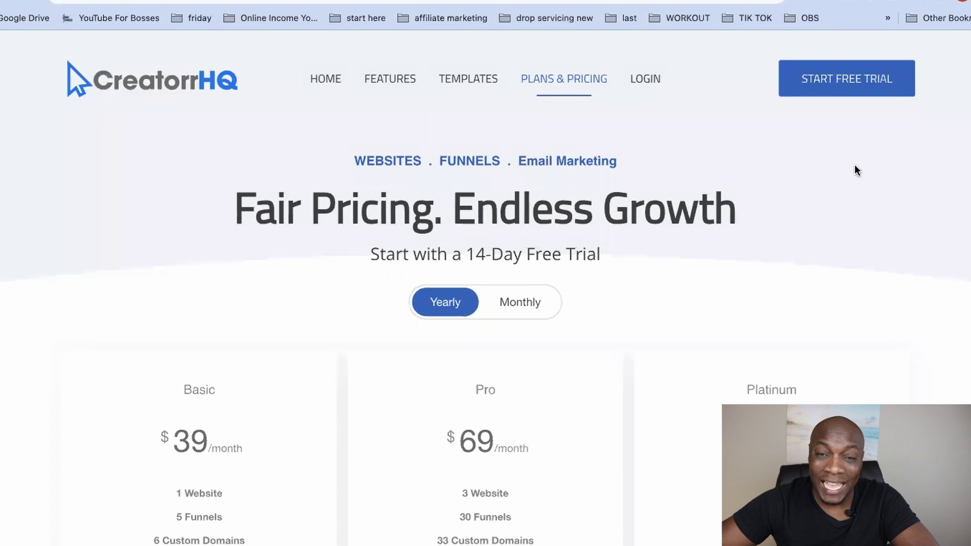
scroll(956, 191, "down", 3)
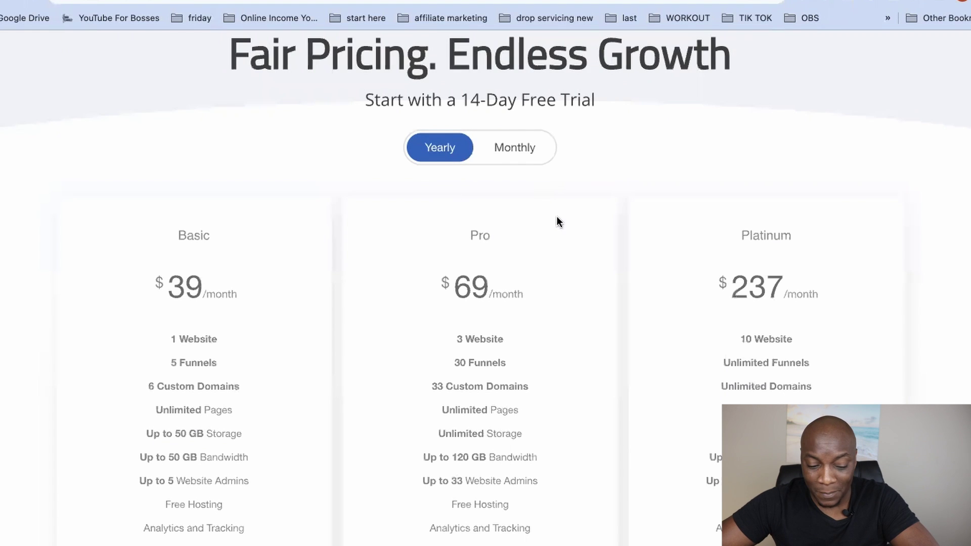
scroll(323, 106, "down", 1)
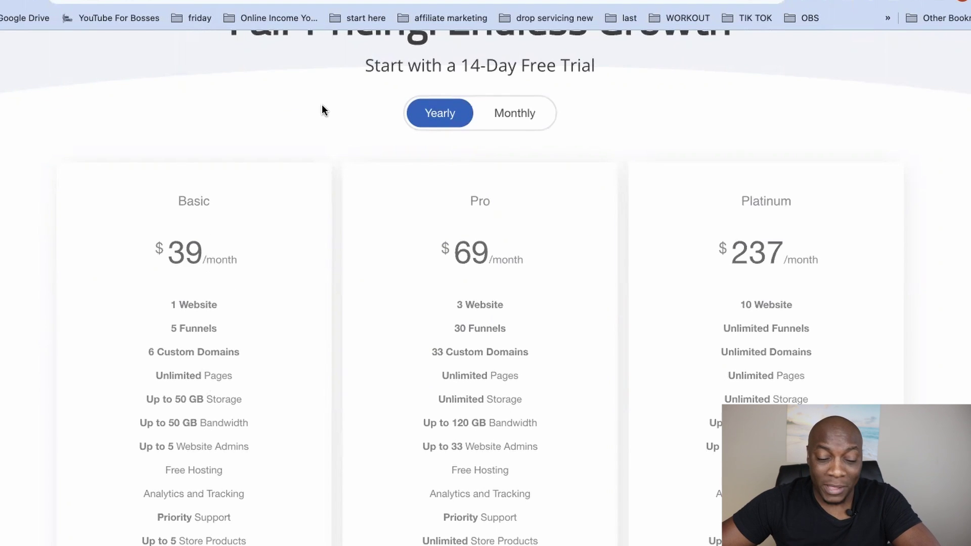
scroll(323, 110, "down", 2)
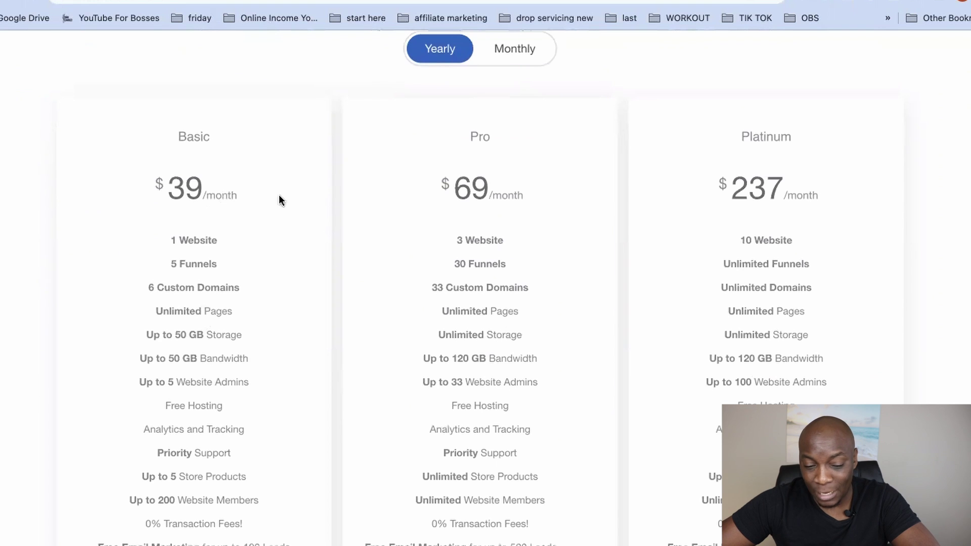
scroll(278, 198, "up", 3)
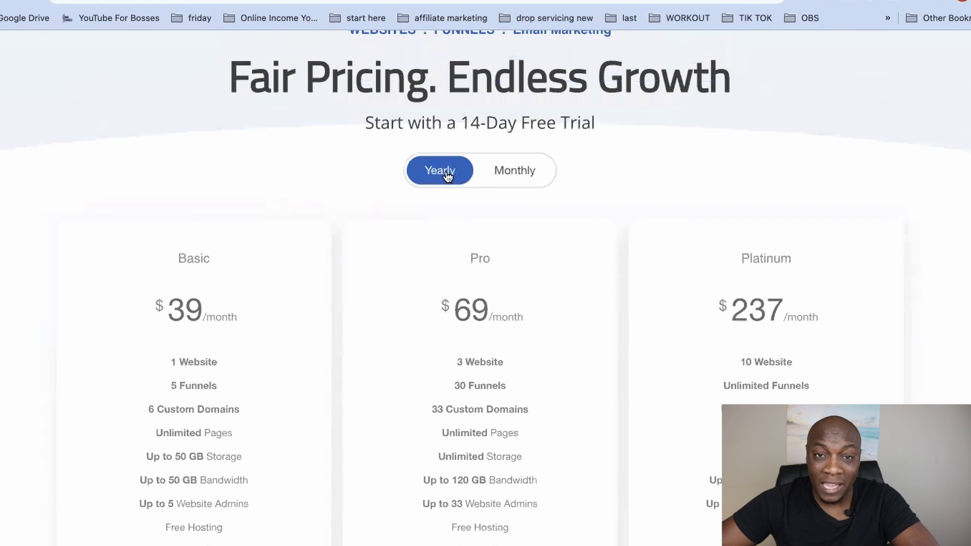
Step: Show monthly plan prices and review them: Basic $49, Pro $79 and Platinum
left_click(519, 174)
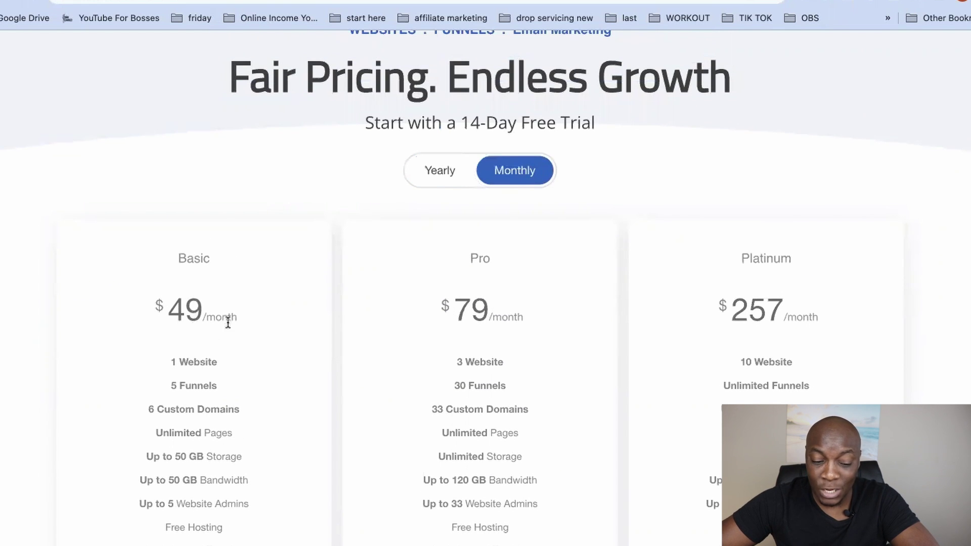
scroll(263, 329, "down", 3)
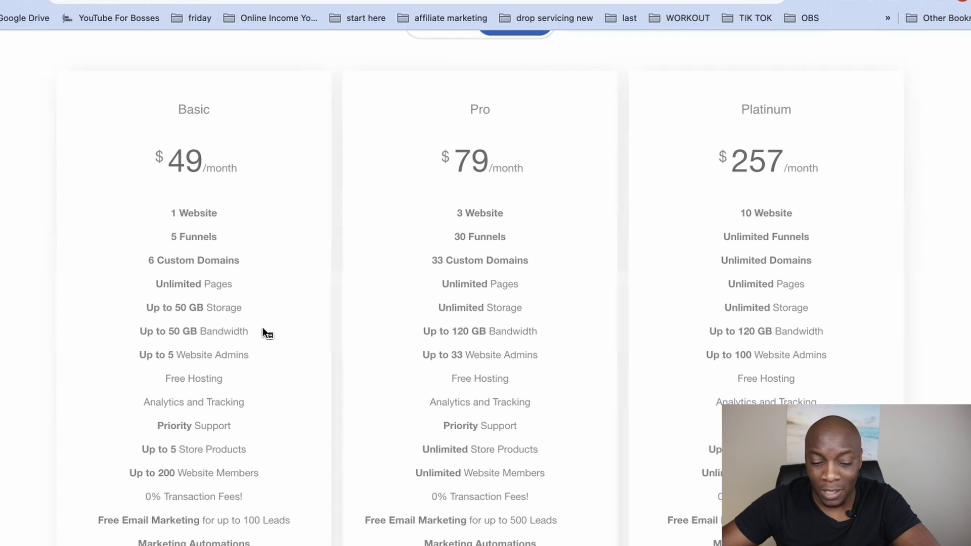
scroll(264, 333, "up", 5)
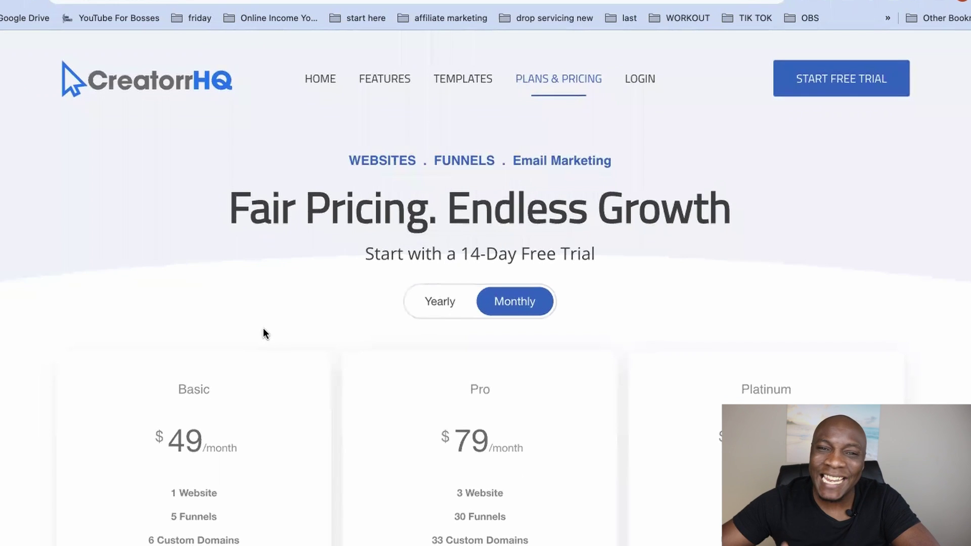
scroll(264, 333, "down", 1)
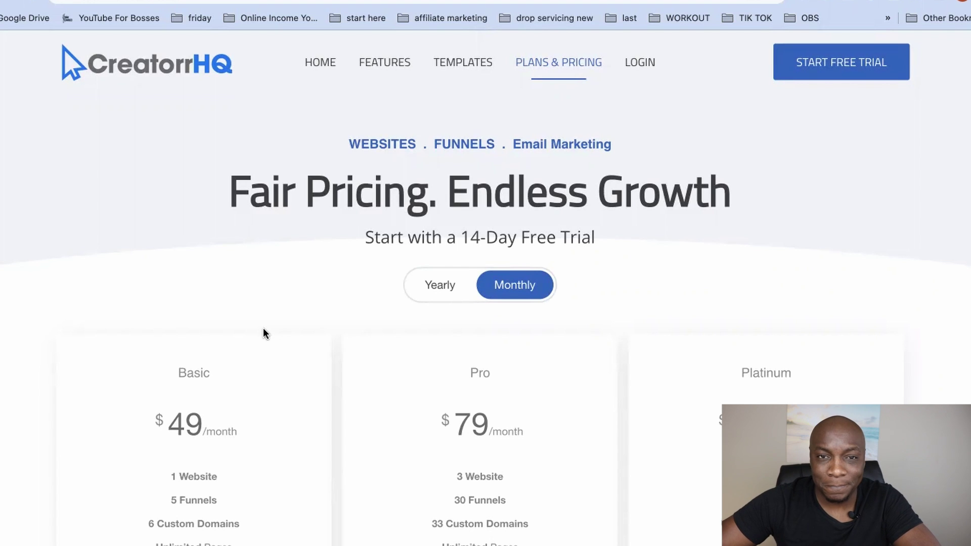
scroll(293, 216, "down", 2)
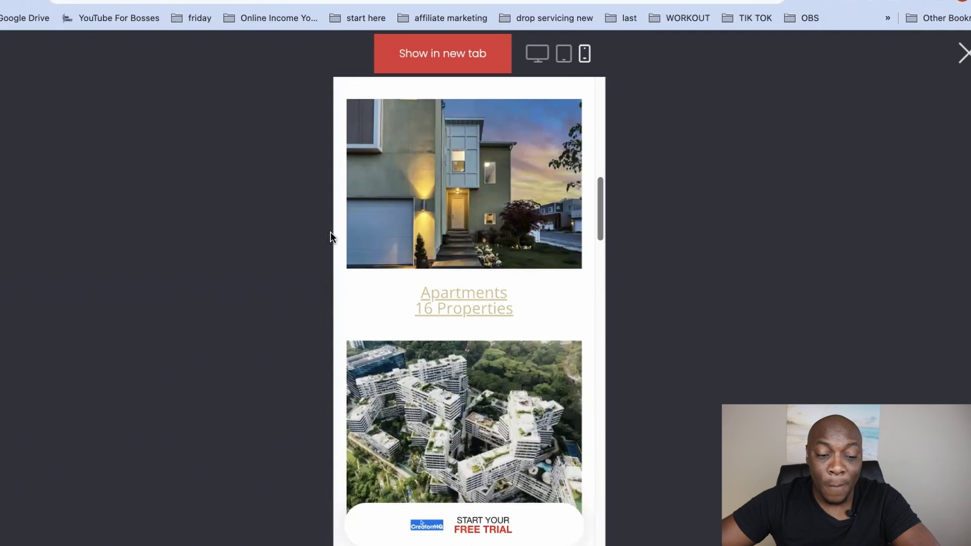
Step: Return the preview to desktop width, open the live creatorrhq.com site in a new tab, then go back to the builder
left_click(421, 523)
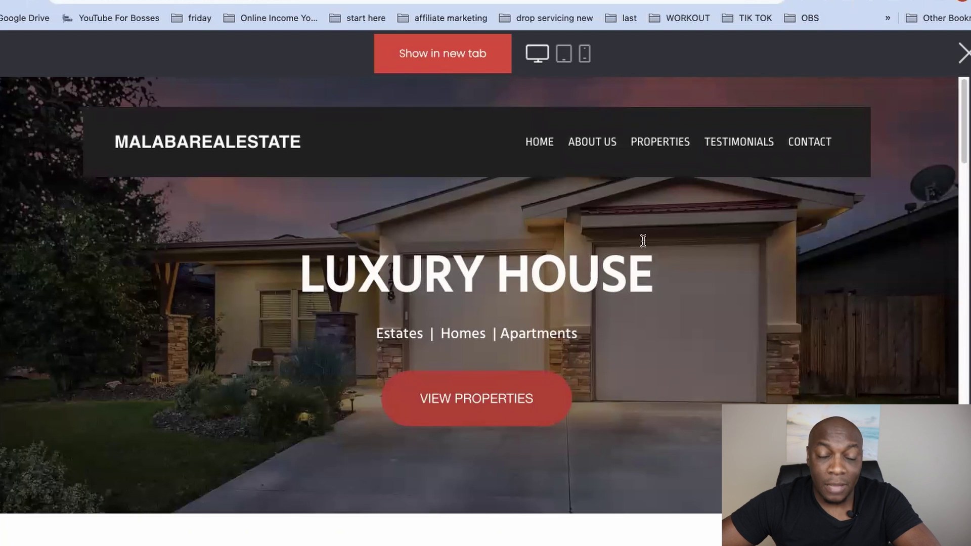
left_click(451, 56)
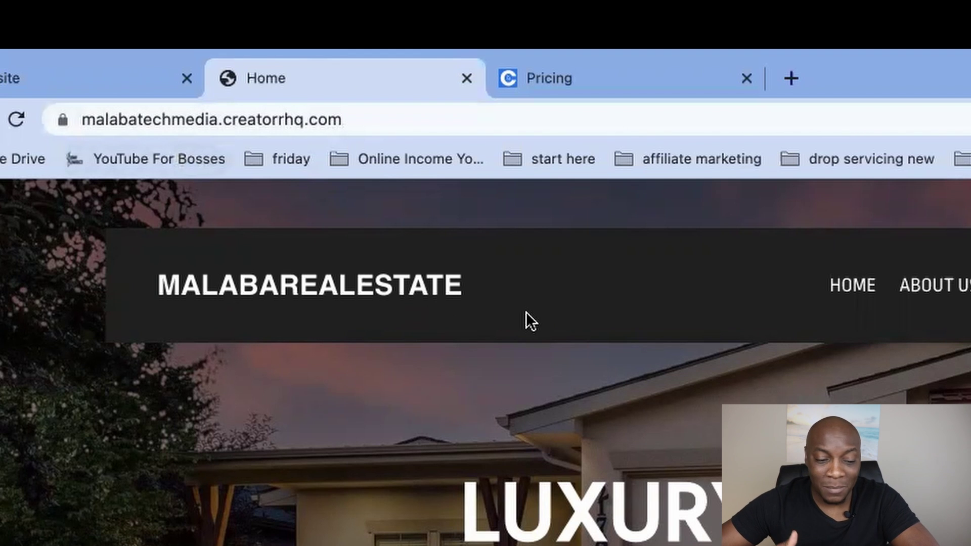
left_click(65, 74)
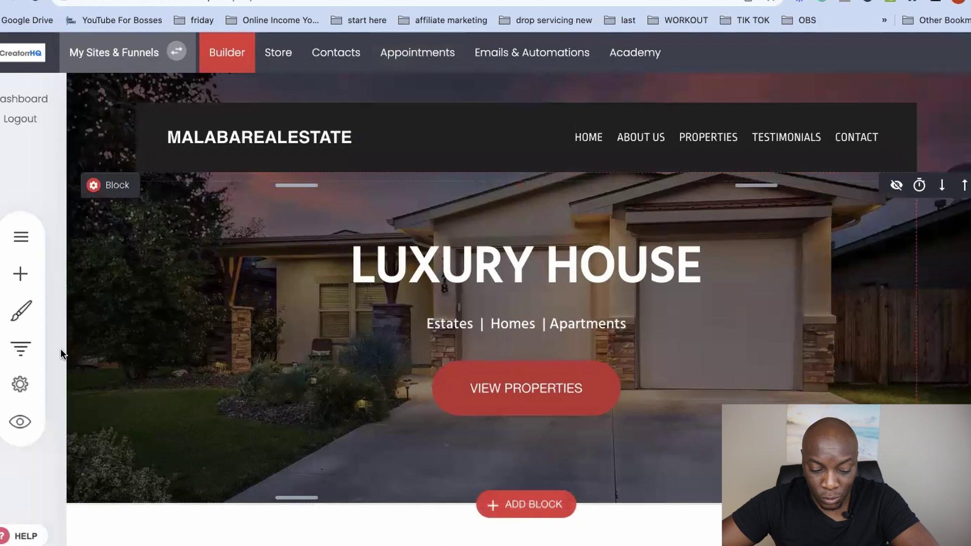
left_click(21, 385)
left_click(118, 248)
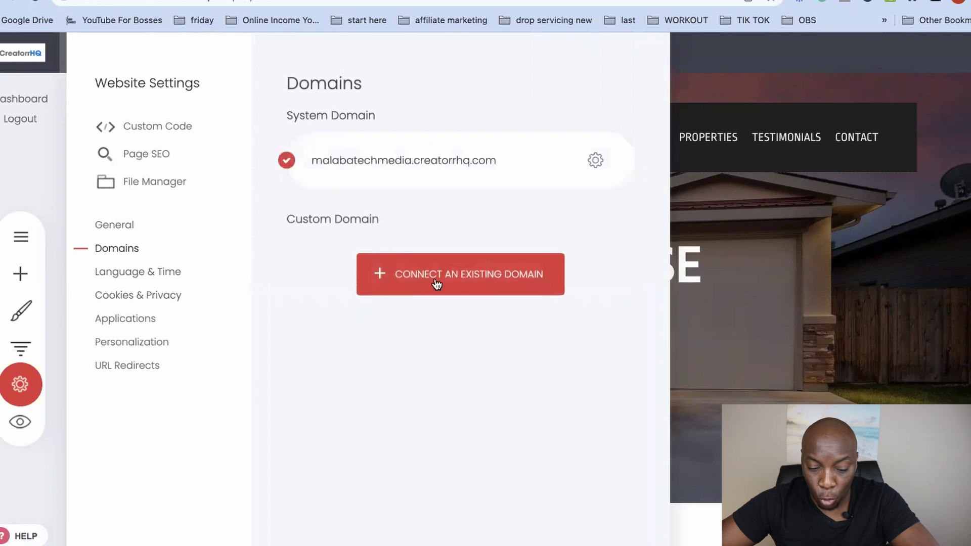
left_click(471, 290)
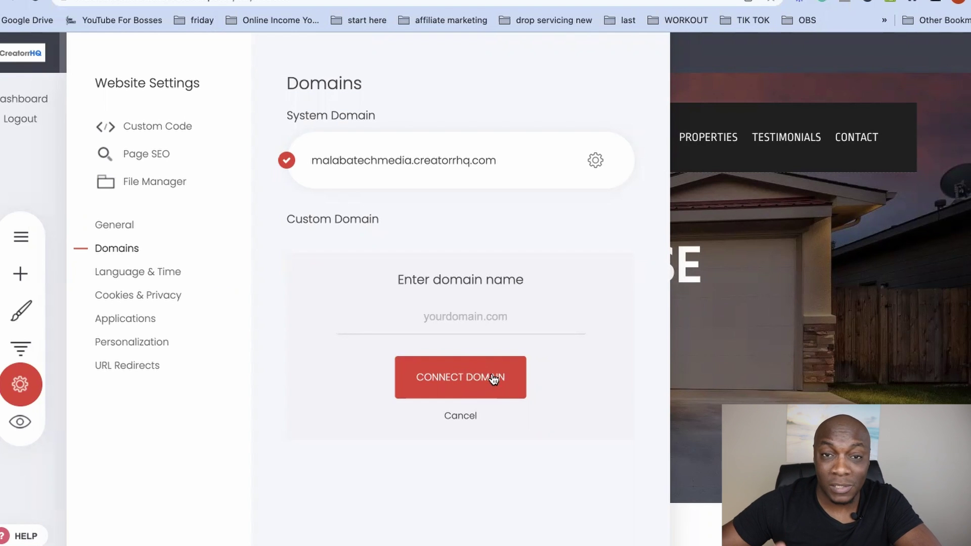
left_click(882, 62)
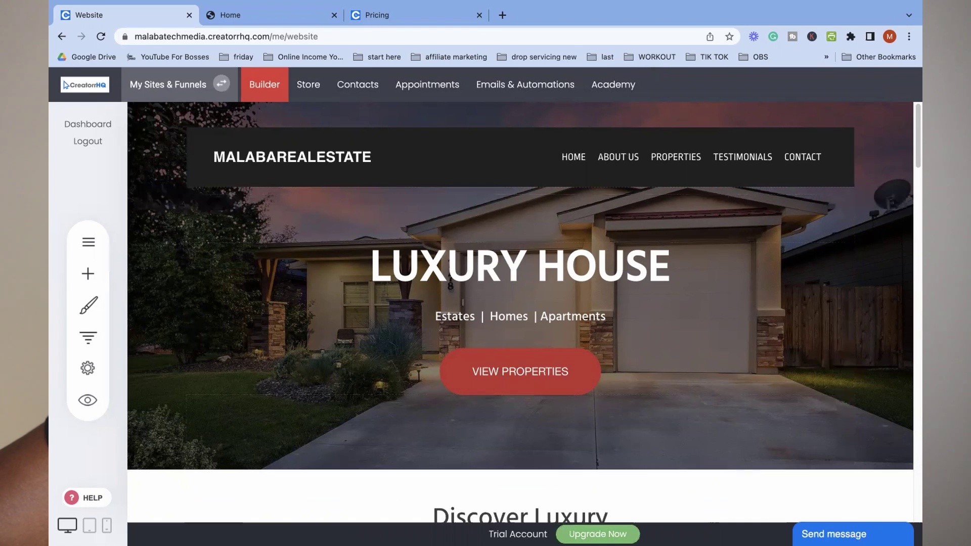
Step: Open the Send message support chat to show the Name, Email and Message contact form
left_click(834, 534)
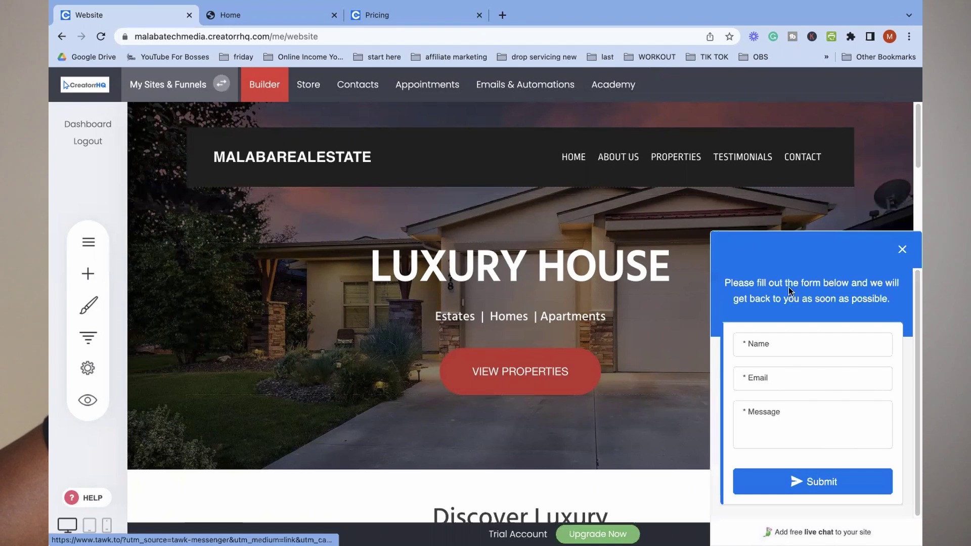